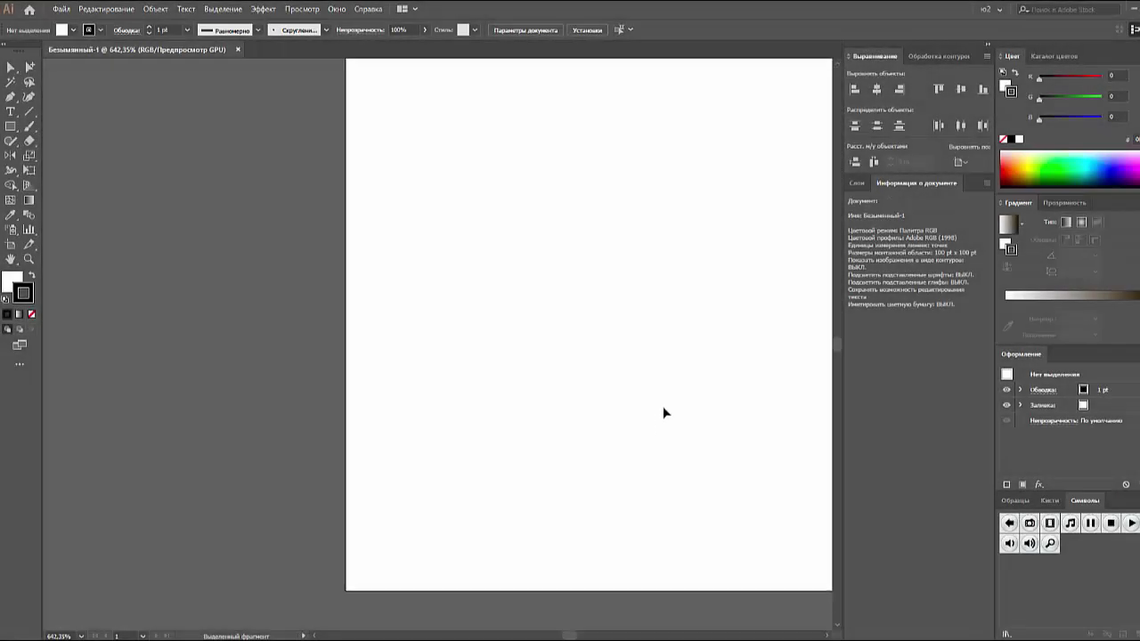
Draw a closed teardrop loop freehand with the Pencil
{"action": "key", "text": "ctrl+0"}
{"action": "left_click_drag", "start_coordinate": [20, 148], "coordinate": [54, 157]}
{"action": "mouse_move", "coordinate": [239, 318]}
{"action": "left_mouse_down"}
{"action": "mouse_move", "coordinate": [433, 267]}
{"action": "mouse_move", "coordinate": [326, 323]}
{"action": "mouse_move", "coordinate": [217, 328]}
{"action": "left_mouse_up"}
Simplify the loop path at 82% curve precision
{"action": "key", "text": "ctrl+a"}
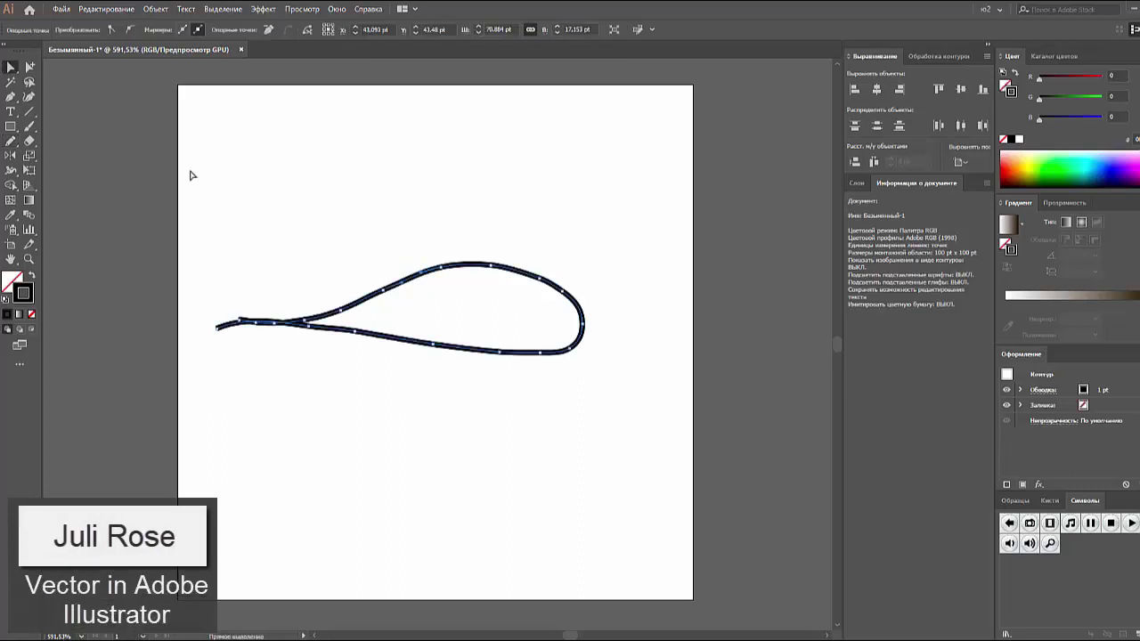
{"action": "key", "text": "v"}
{"action": "key", "text": "a"}
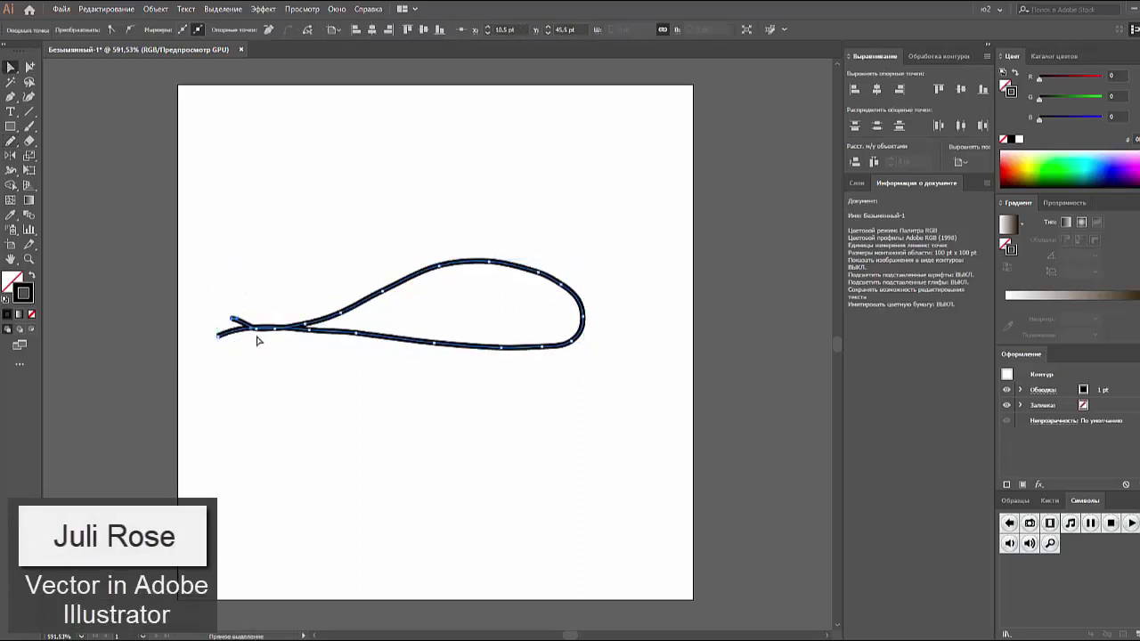
{"action": "left_click", "coordinate": [258, 339]}
{"action": "left_click", "coordinate": [497, 352]}
{"action": "key", "text": "v"}
{"action": "left_click", "coordinate": [156, 9]}
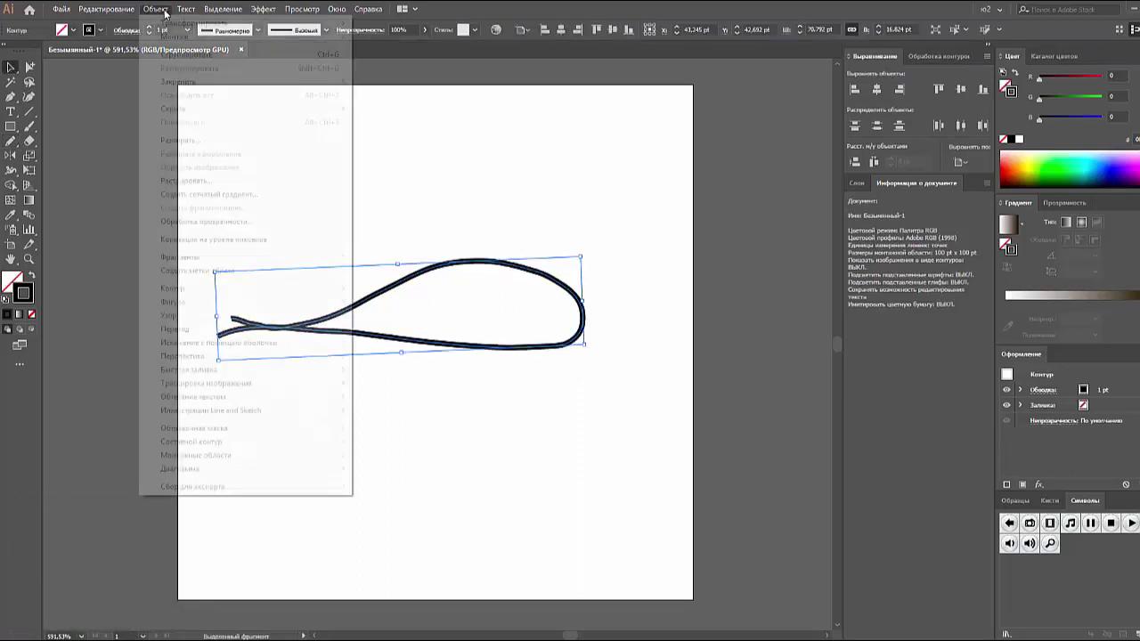
{"action": "left_click", "coordinate": [468, 364]}
{"action": "left_click_drag", "start_coordinate": [799, 244], "coordinate": [828, 247]}
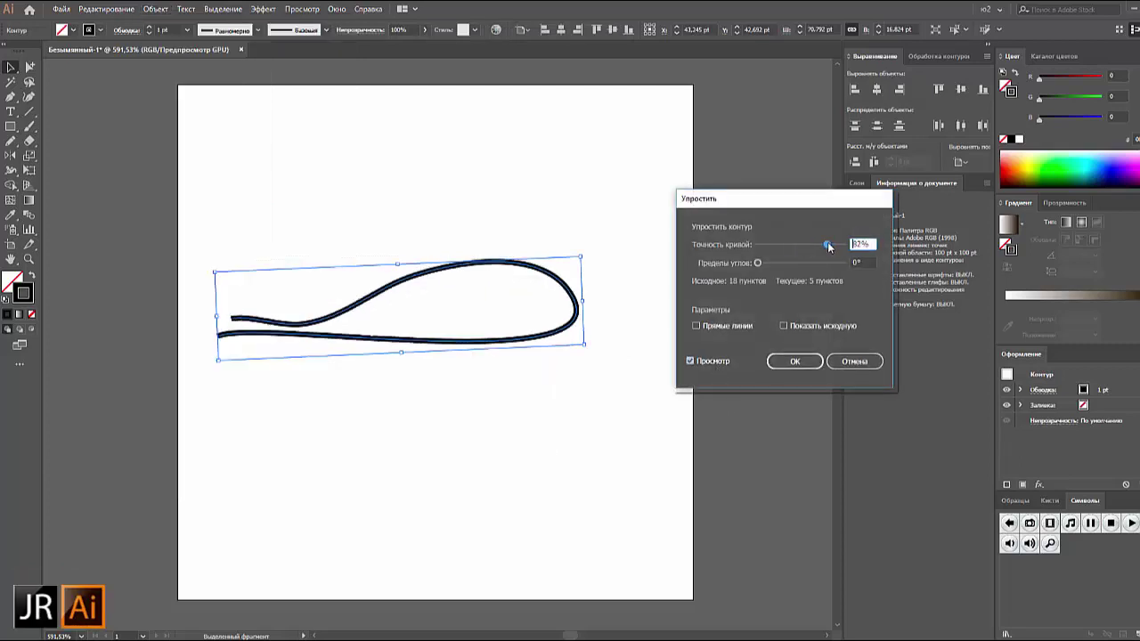
{"action": "left_click", "coordinate": [795, 364]}
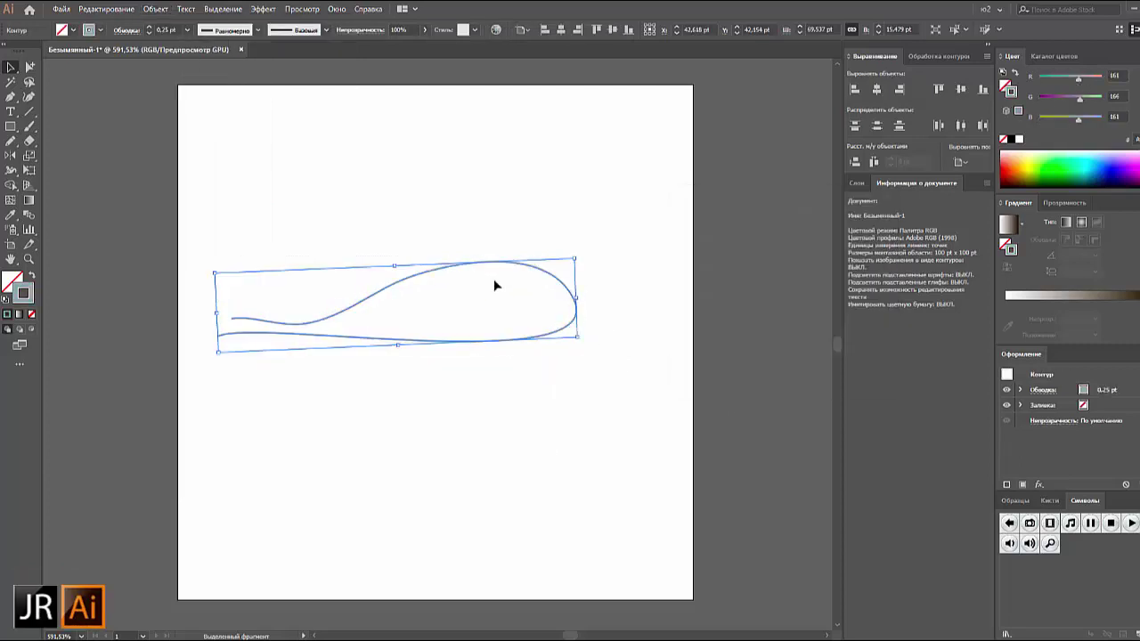
Rotate the loop slightly and reshape its right and bottom curves via anchor handles
{"action": "left_click_drag", "start_coordinate": [581, 299], "coordinate": [583, 296]}
{"action": "key", "text": "a"}
{"action": "left_click", "coordinate": [570, 305]}
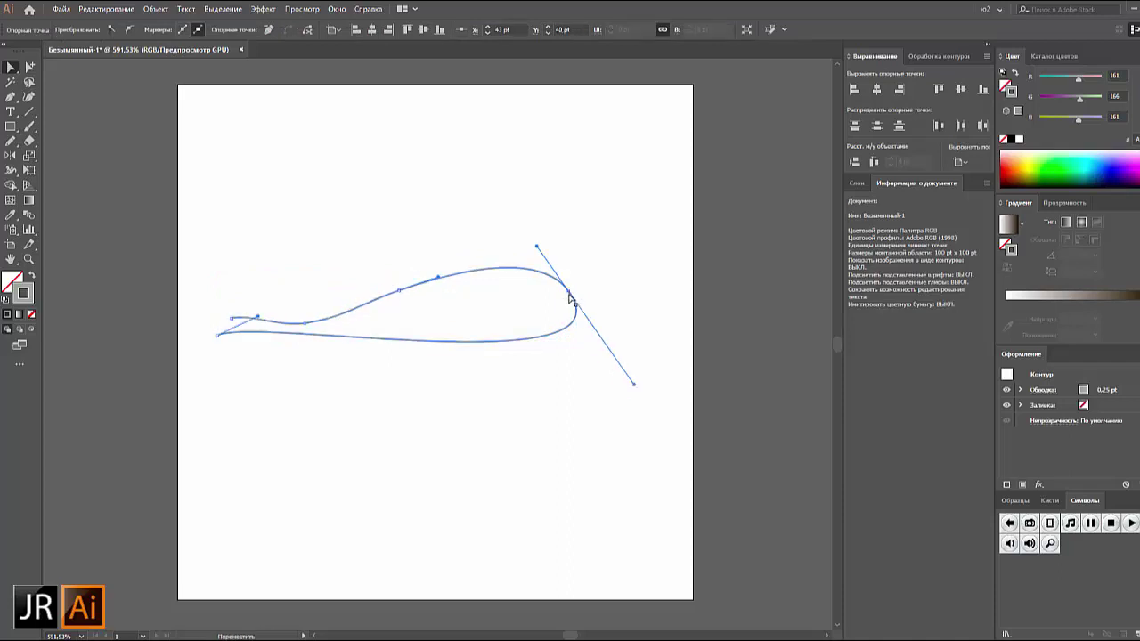
{"action": "left_click_drag", "start_coordinate": [534, 246], "coordinate": [529, 267]}
{"action": "left_click", "coordinate": [560, 321]}
{"action": "left_click", "coordinate": [560, 306]}
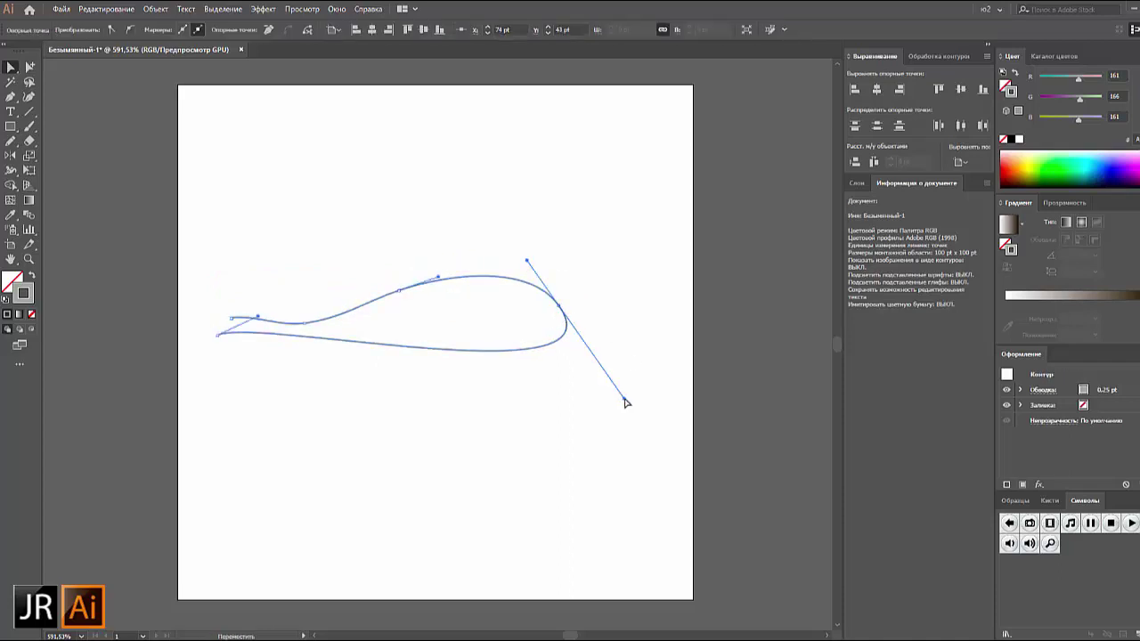
{"action": "left_click_drag", "start_coordinate": [626, 400], "coordinate": [603, 362]}
{"action": "left_click", "coordinate": [400, 294]}
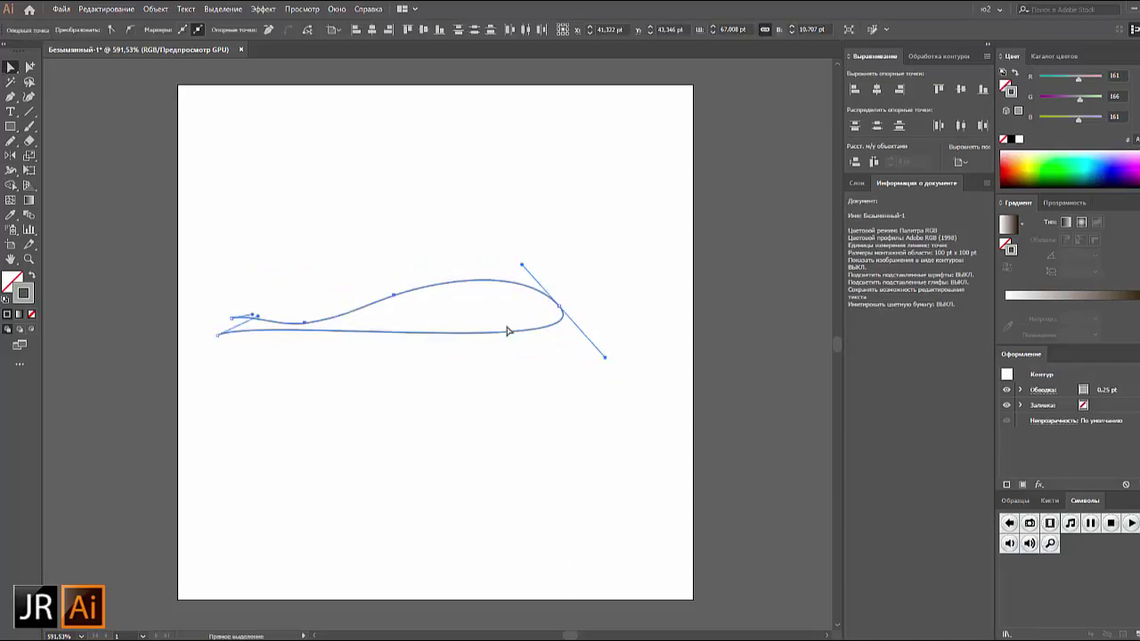
{"action": "key", "text": "v"}
Apply 3D Extrude & Bevel at -67° with 11 pt extrusion depth
{"action": "left_click", "coordinate": [263, 9]}
{"action": "left_click", "coordinate": [491, 130]}
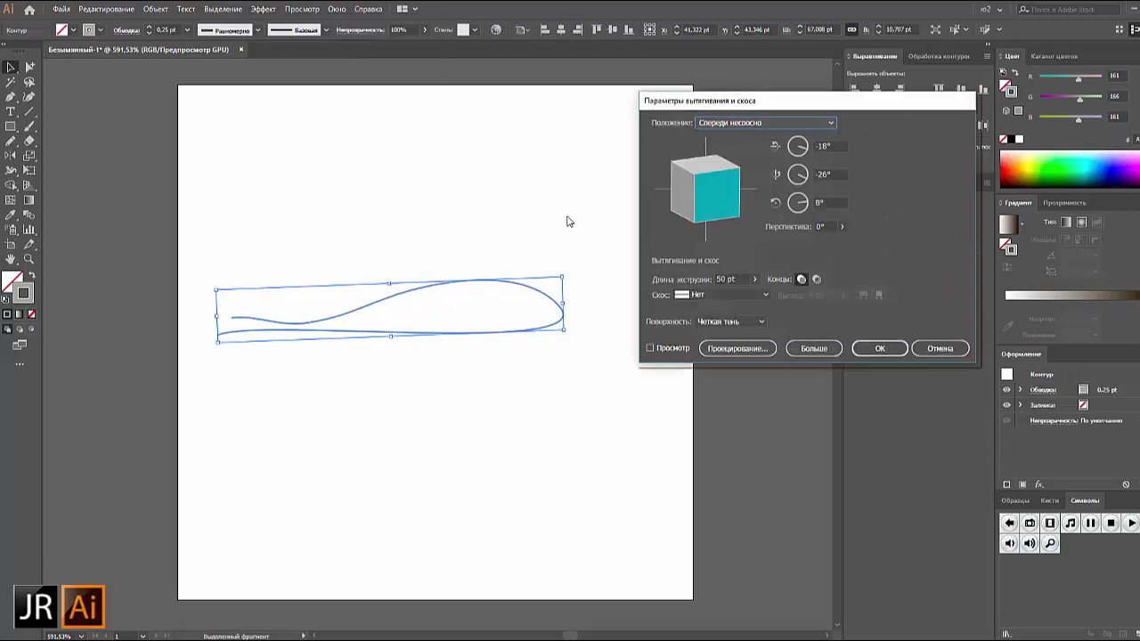
{"action": "left_click", "coordinate": [766, 122]}
{"action": "left_click", "coordinate": [712, 165]}
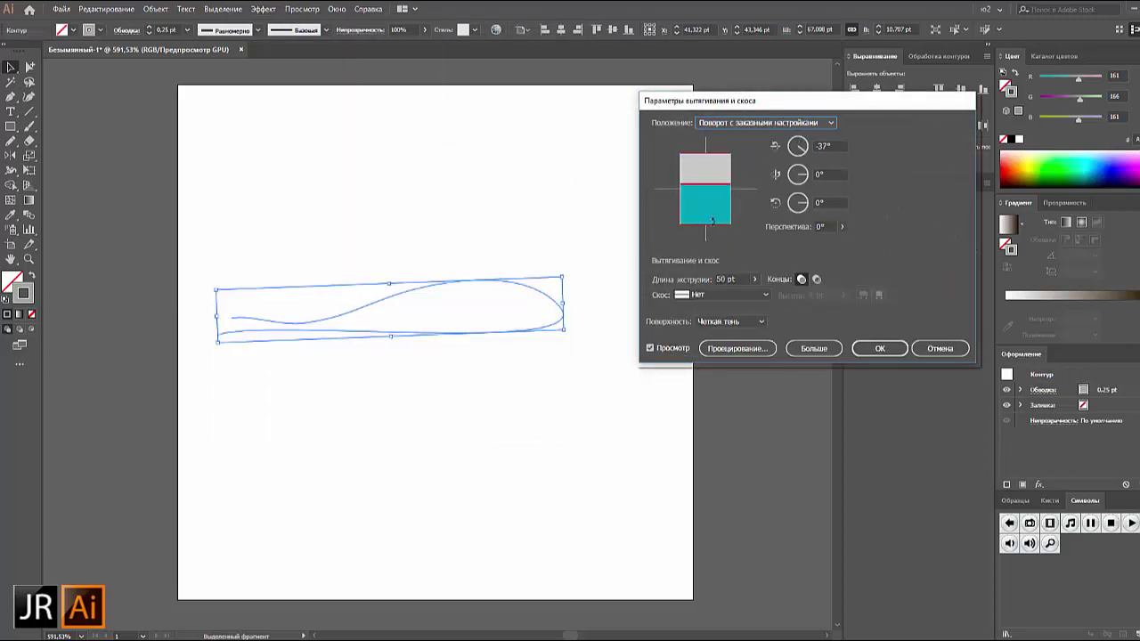
{"action": "left_click_drag", "start_coordinate": [712, 165], "coordinate": [711, 165]}
{"action": "left_click", "coordinate": [729, 279]}
{"action": "scroll", "coordinate": [738, 281], "scroll_direction": "down", "scroll_amount": 20}
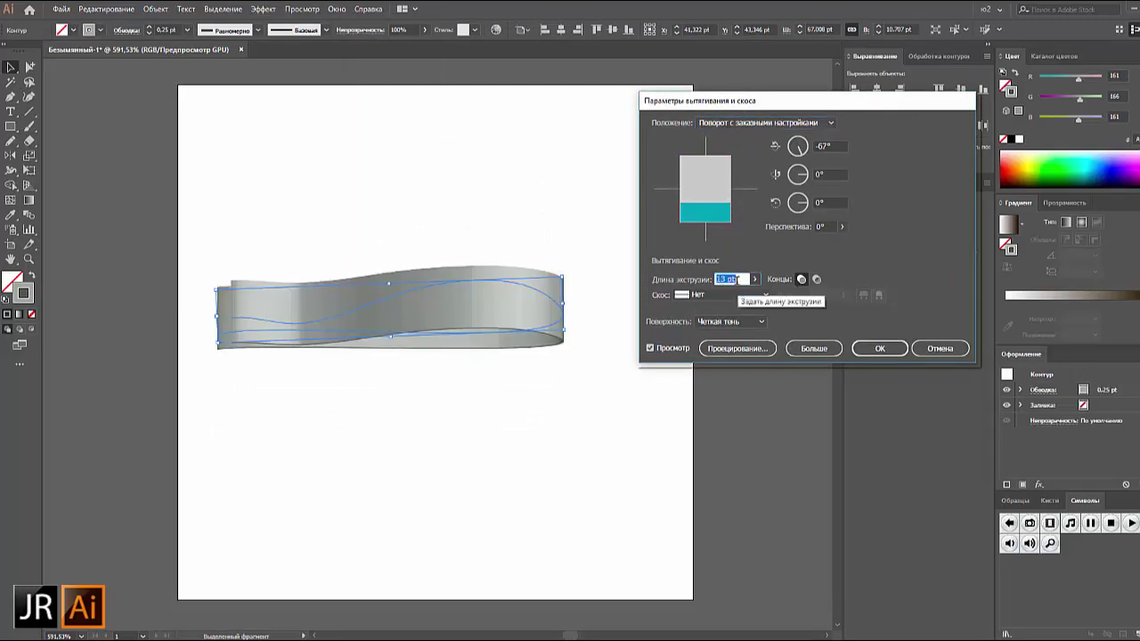
{"action": "left_click", "coordinate": [879, 349]}
Draw a long thin rectangle below the ribbon
{"action": "left_click", "coordinate": [644, 265]}
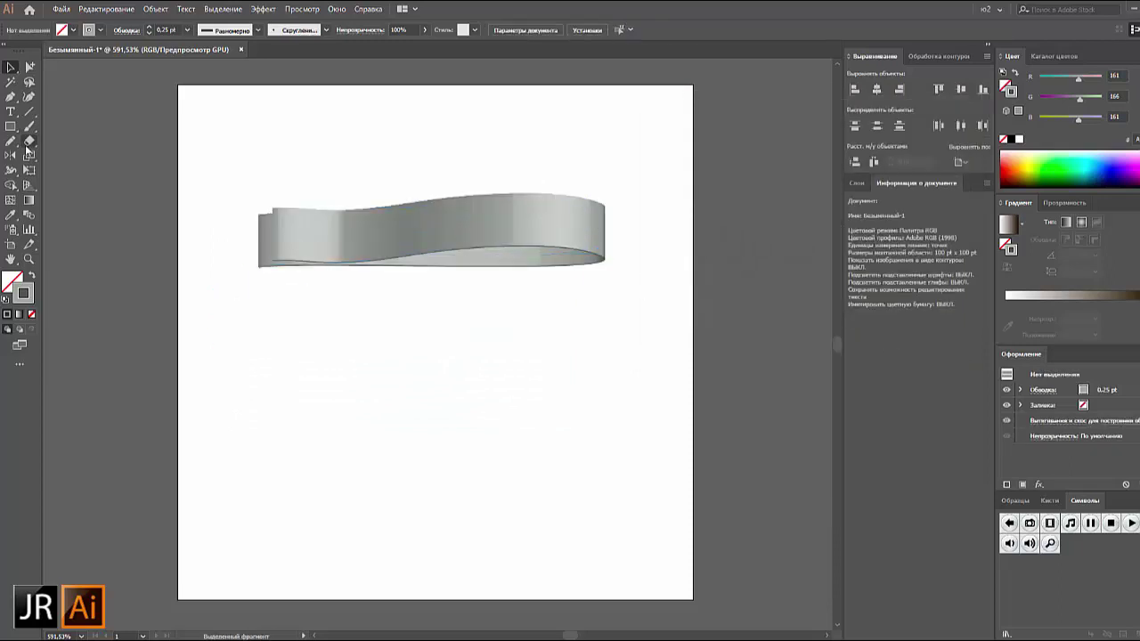
{"action": "left_click", "coordinate": [10, 126]}
{"action": "mouse_move", "coordinate": [218, 327]}
{"action": "left_mouse_down"}
{"action": "mouse_move", "coordinate": [532, 364]}
{"action": "mouse_move", "coordinate": [679, 330]}
{"action": "left_mouse_up"}
Make the thin strip grey-filled with a light gradient
{"action": "key", "text": "shift+x"}
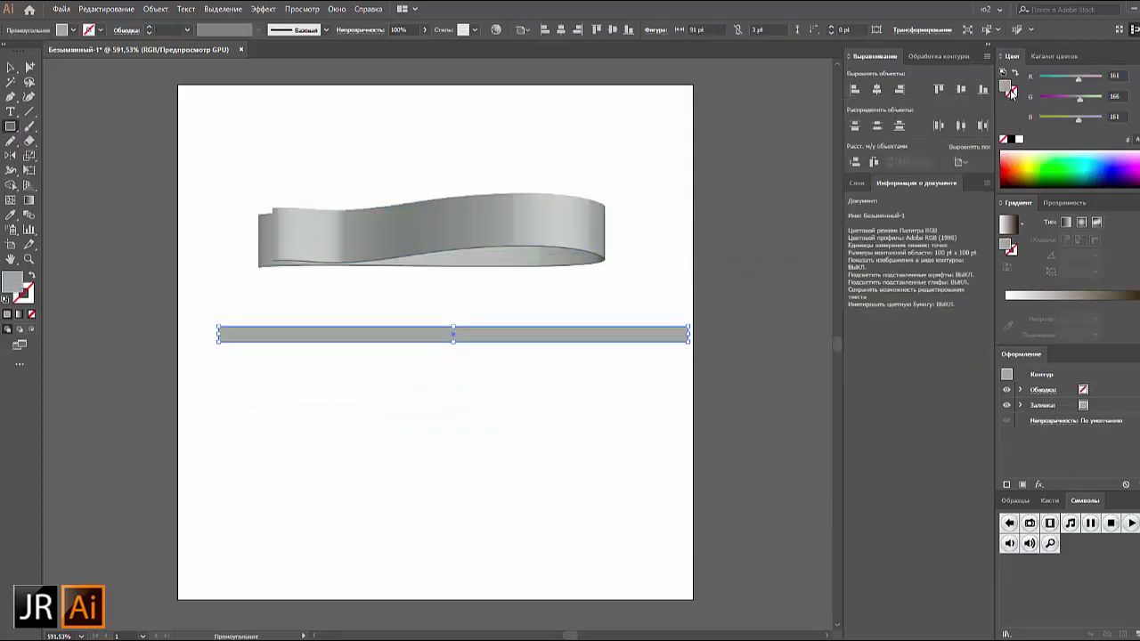
{"action": "left_click", "coordinate": [988, 225]}
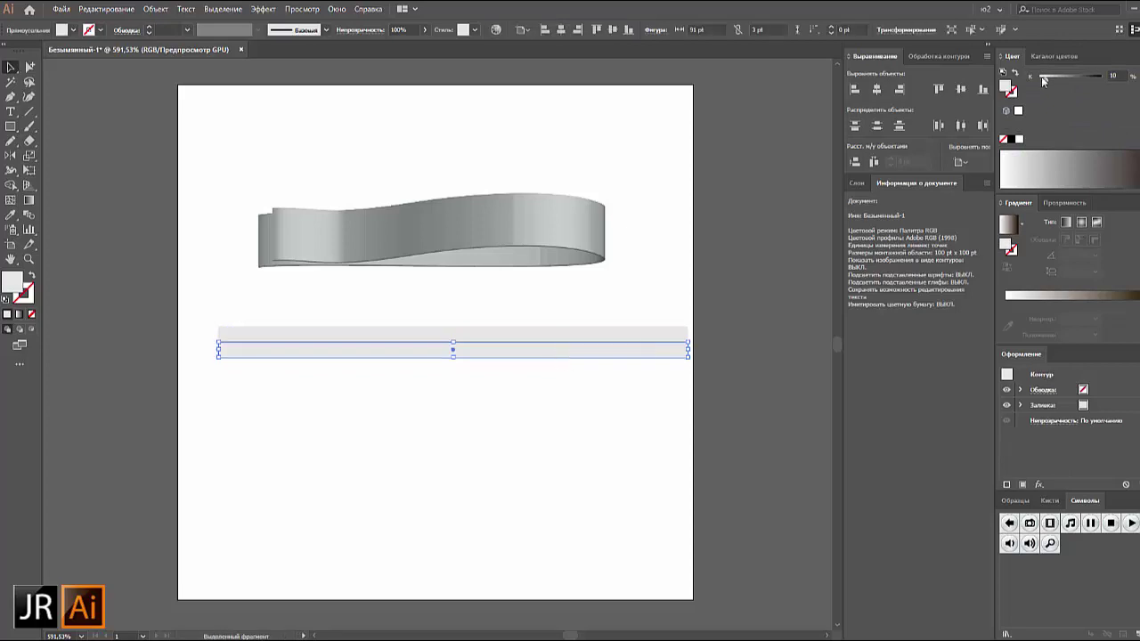
{"action": "mouse_move", "coordinate": [672, 378]}
{"action": "left_mouse_down"}
{"action": "mouse_move", "coordinate": [660, 342]}
{"action": "mouse_move", "coordinate": [578, 358]}
{"action": "left_mouse_up"}
{"action": "left_click", "coordinate": [302, 9]}
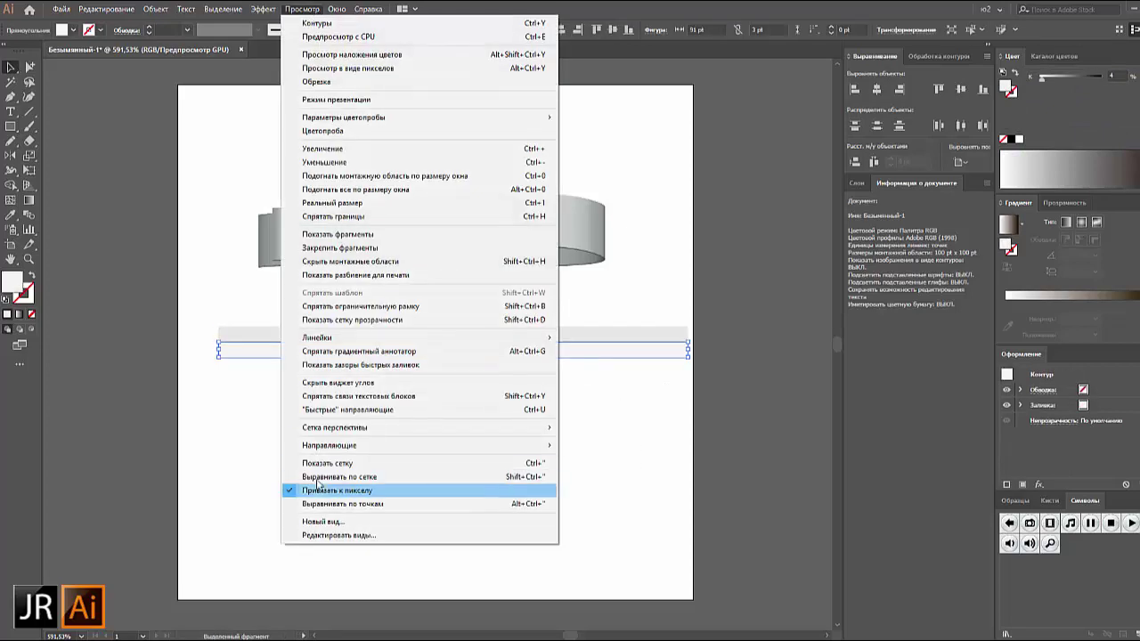
Duplicate the strip into a stacked set and save the stack as a new symbol
{"action": "left_click", "coordinate": [407, 484]}
{"action": "left_click_drag", "start_coordinate": [294, 352], "coordinate": [407, 366]}
{"action": "key", "text": "ctrl+d"}
{"action": "key", "text": "ctrl+d"}
{"action": "key", "text": "ctrl+d"}
{"action": "left_click_drag", "start_coordinate": [692, 486], "coordinate": [684, 434]}
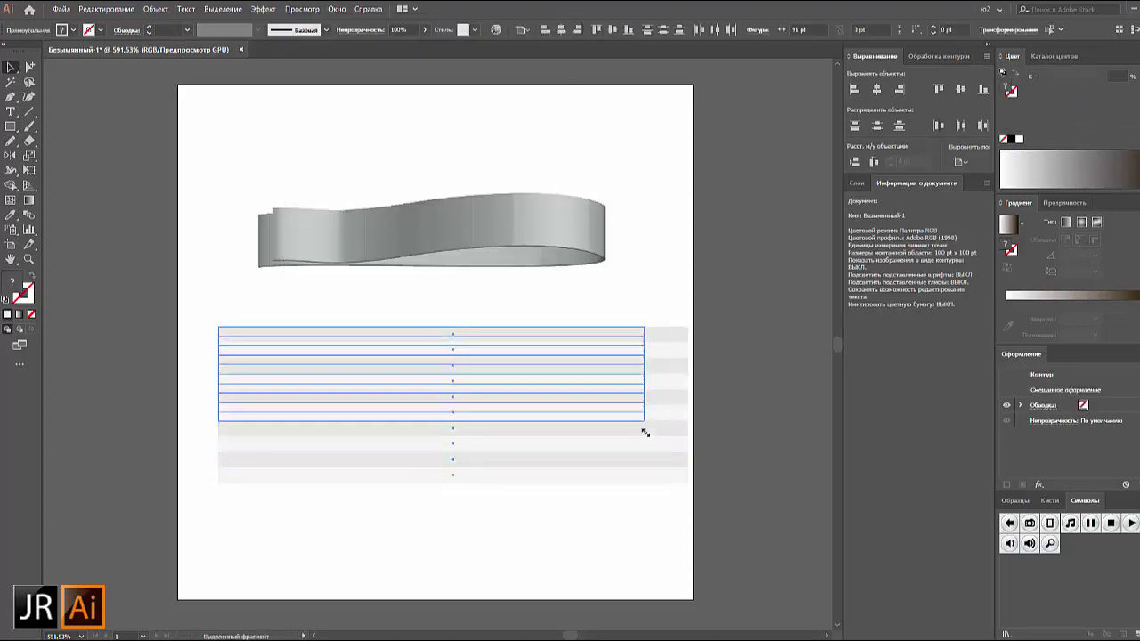
{"action": "left_click_drag", "start_coordinate": [519, 384], "coordinate": [1082, 540]}
{"action": "left_click", "coordinate": [665, 431]}
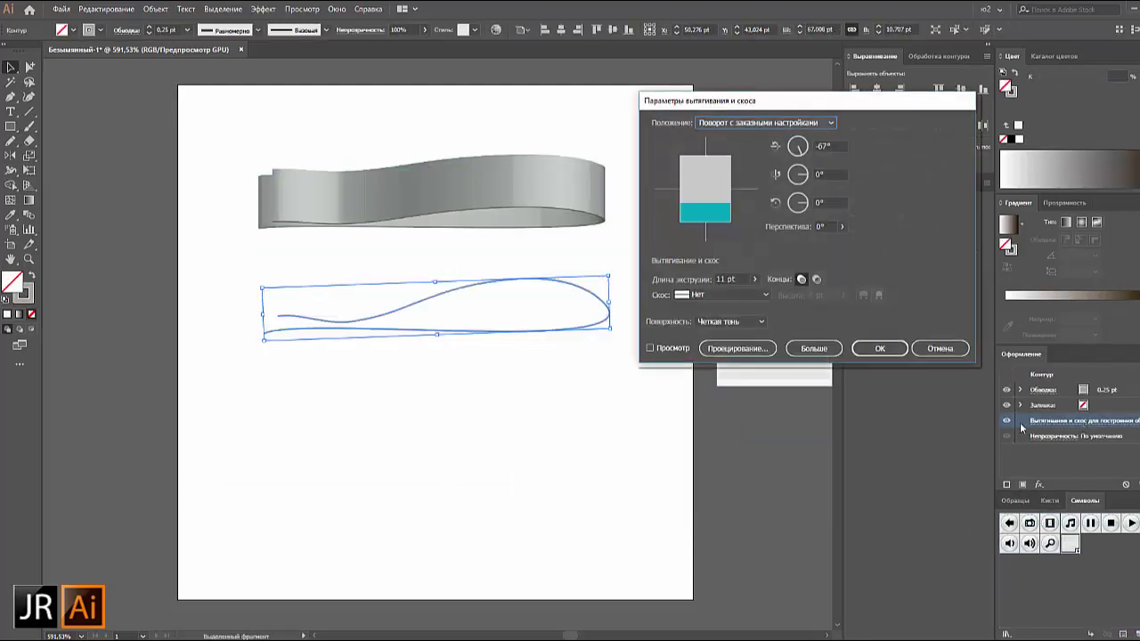
In the 3D effect's Map Art, map the striped symbol onto surface 5
{"action": "left_click", "coordinate": [737, 348]}
{"action": "left_click", "coordinate": [922, 123]}
{"action": "left_click", "coordinate": [921, 124]}
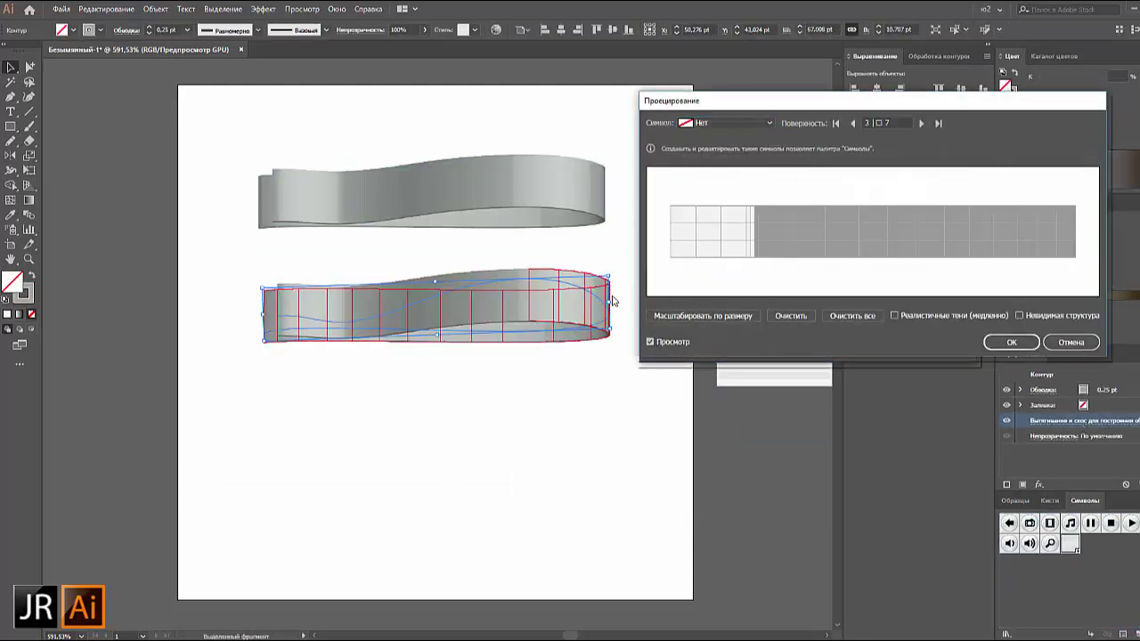
{"action": "left_click", "coordinate": [922, 124]}
{"action": "left_click", "coordinate": [922, 124]}
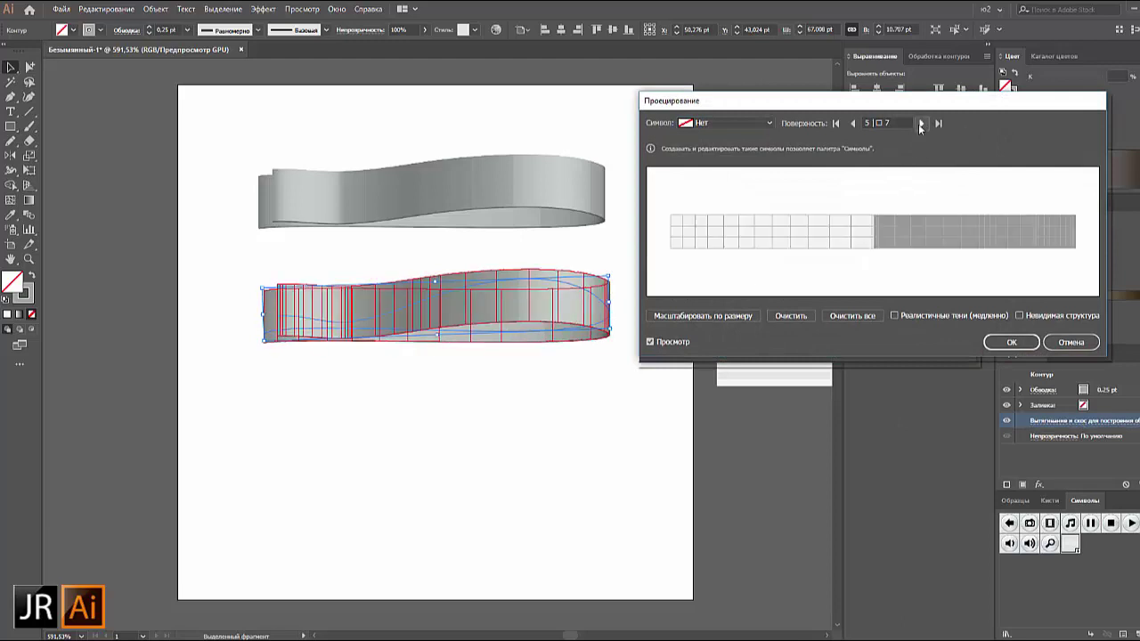
{"action": "left_click", "coordinate": [726, 123]}
{"action": "left_click", "coordinate": [713, 301]}
{"action": "left_click_drag", "start_coordinate": [857, 233], "coordinate": [773, 238]}
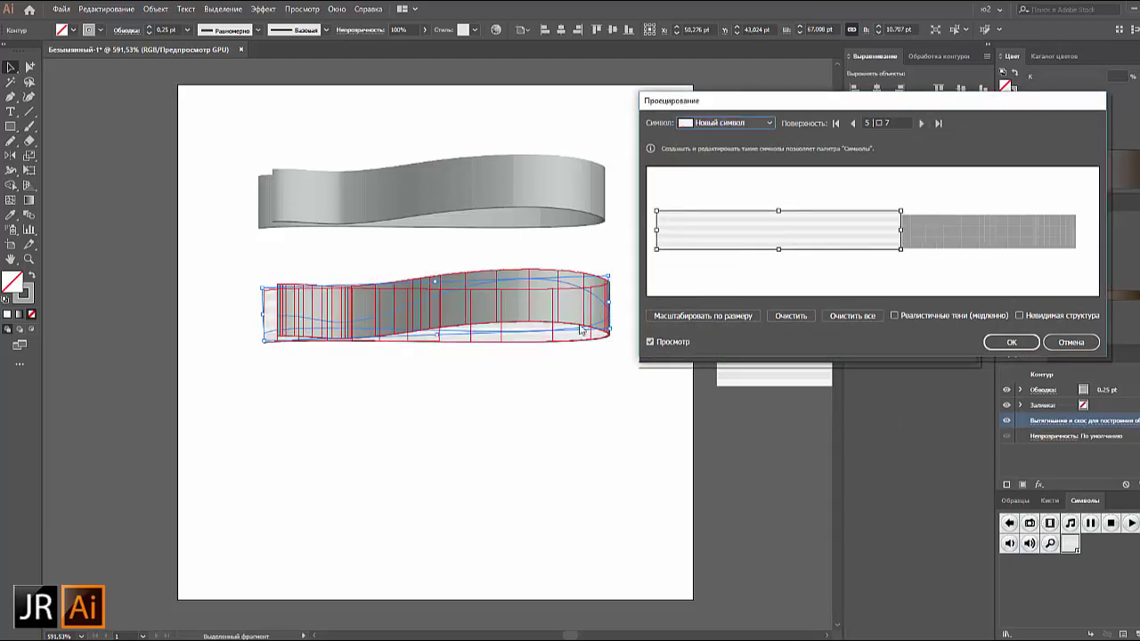
Map the striped symbol onto surface 7 with a reduced height
{"action": "left_click", "coordinate": [922, 123]}
{"action": "left_click", "coordinate": [922, 124]}
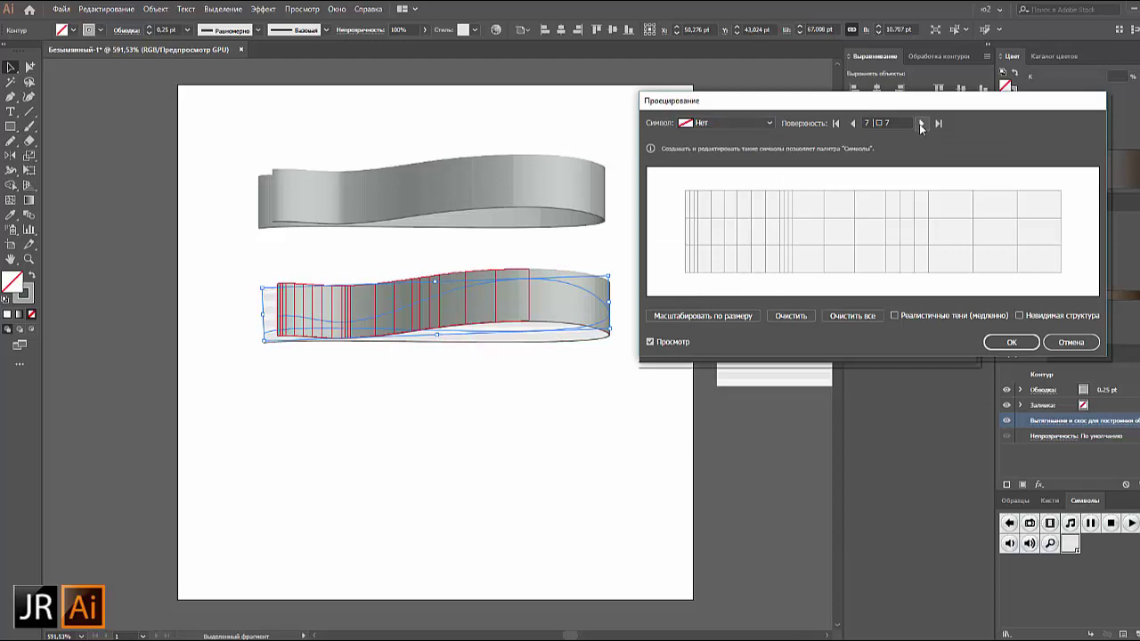
{"action": "left_click", "coordinate": [726, 123]}
{"action": "left_click", "coordinate": [704, 301]}
{"action": "mouse_move", "coordinate": [873, 280]}
{"action": "left_mouse_down"}
{"action": "mouse_move", "coordinate": [873, 242]}
{"action": "mouse_move", "coordinate": [876, 275]}
{"action": "left_mouse_up"}
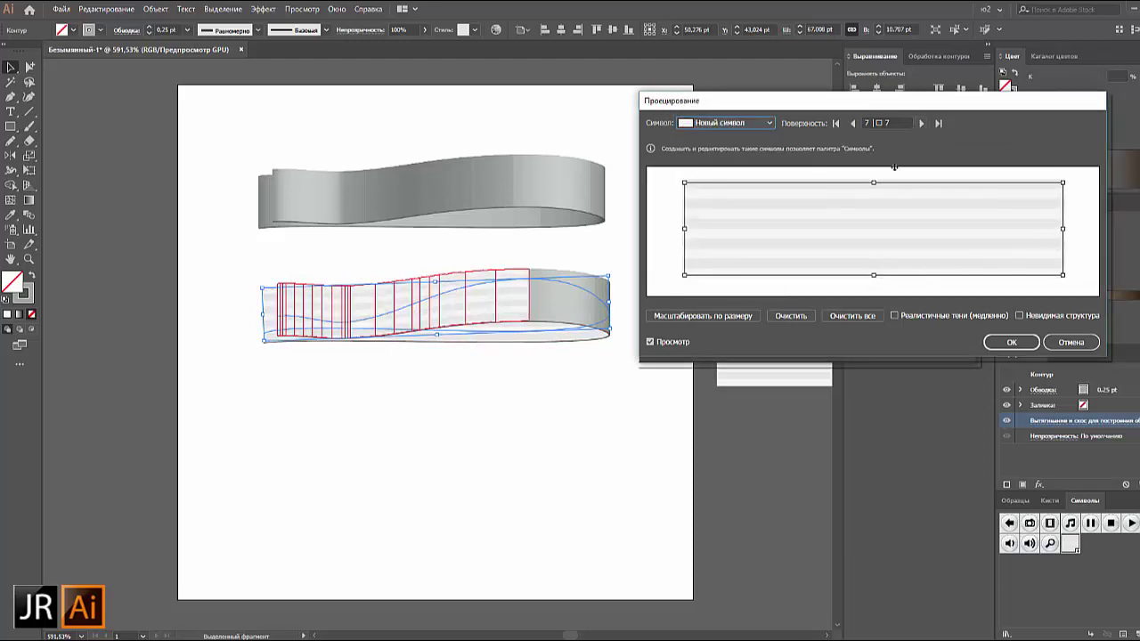
Map and scale the striped symbol on surface 3, then confirm the 3D settings
{"action": "left_click", "coordinate": [854, 123]}
{"action": "left_click", "coordinate": [853, 123]}
{"action": "left_click", "coordinate": [853, 123]}
{"action": "left_click", "coordinate": [853, 123]}
{"action": "left_click", "coordinate": [726, 123]}
{"action": "left_click", "coordinate": [710, 305]}
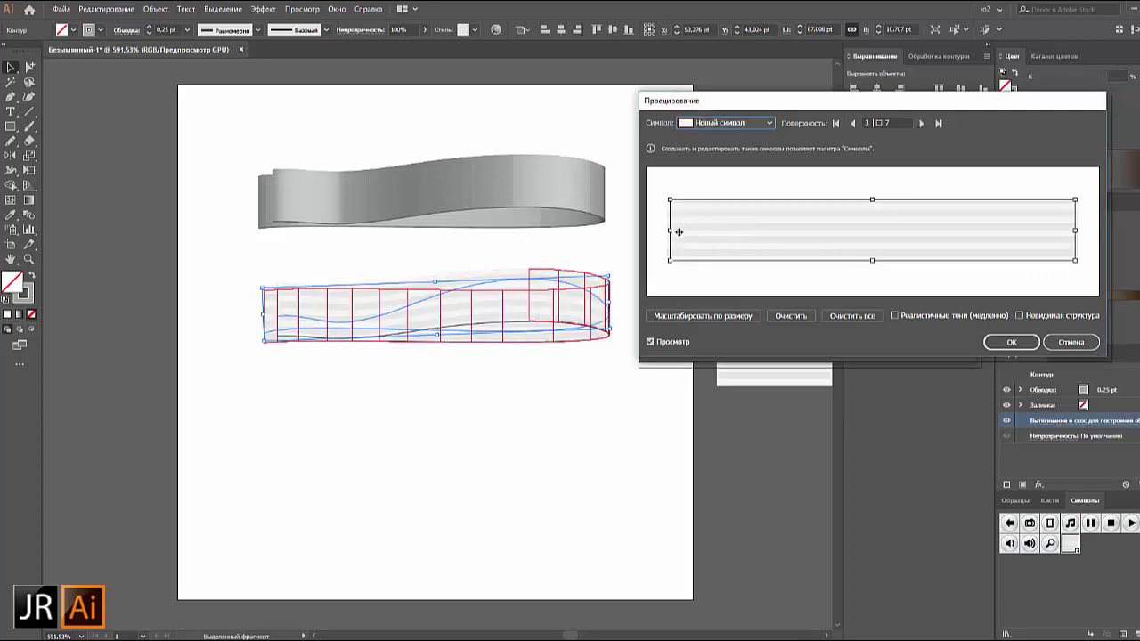
{"action": "key", "text": "Return"}
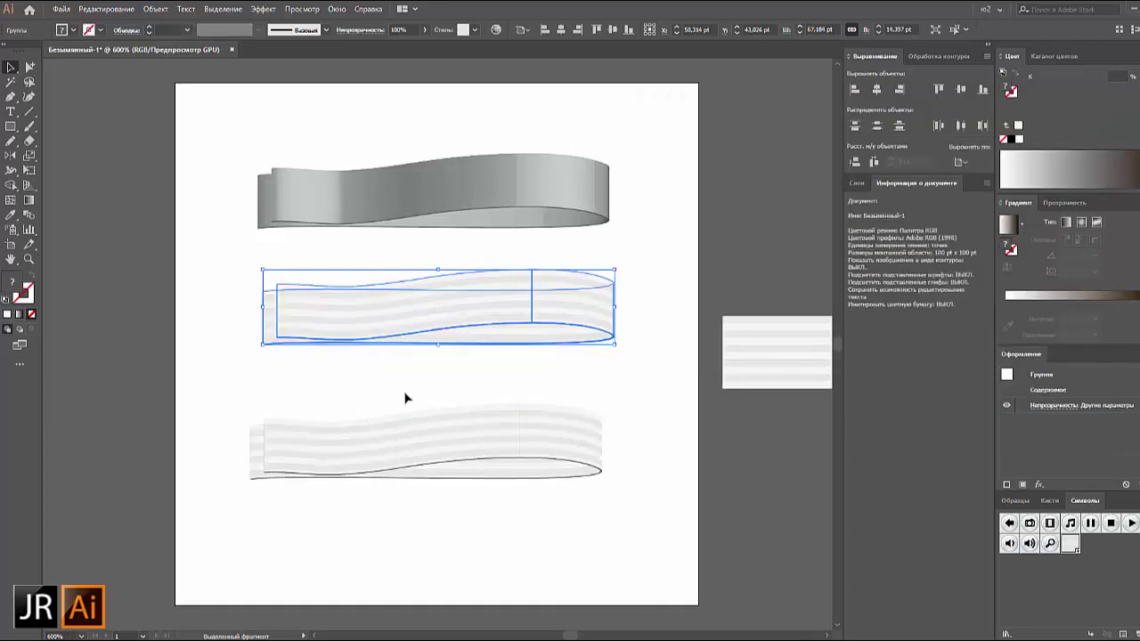
Isolate the middle striped ribbon's group for editing
{"action": "left_click", "coordinate": [522, 345]}
{"action": "right_click", "coordinate": [493, 303]}
{"action": "left_click", "coordinate": [521, 345]}
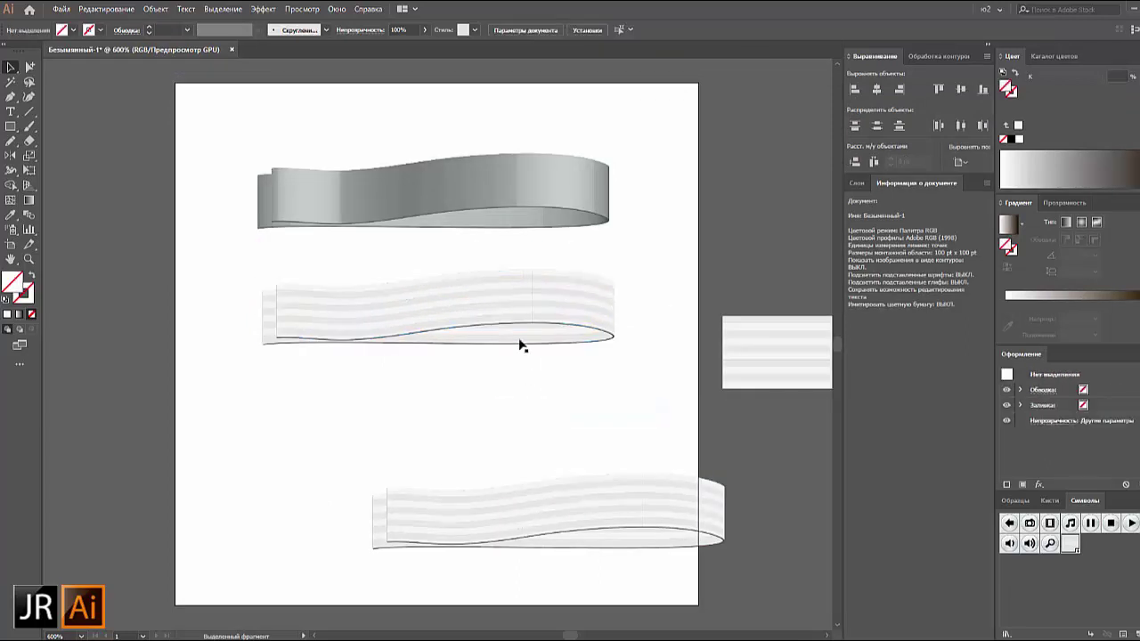
{"action": "left_click", "coordinate": [522, 345]}
{"action": "right_click", "coordinate": [519, 332]}
{"action": "left_click", "coordinate": [606, 428]}
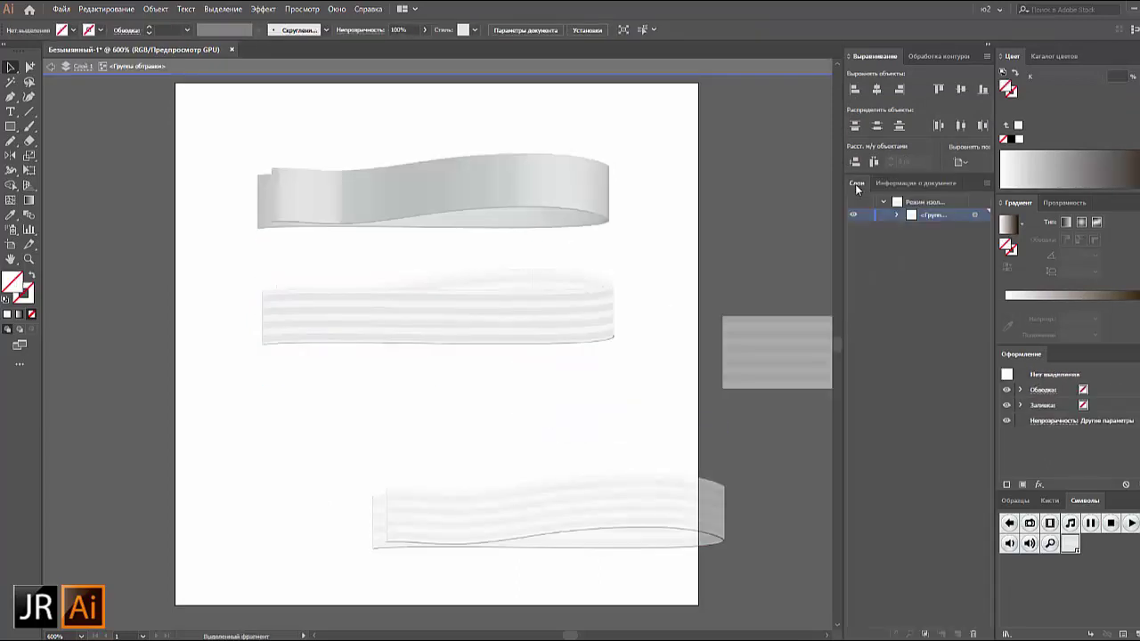
Select the matching stripe lines across the band by similar attributes
{"action": "left_click", "coordinate": [975, 254]}
{"action": "left_click", "coordinate": [916, 183]}
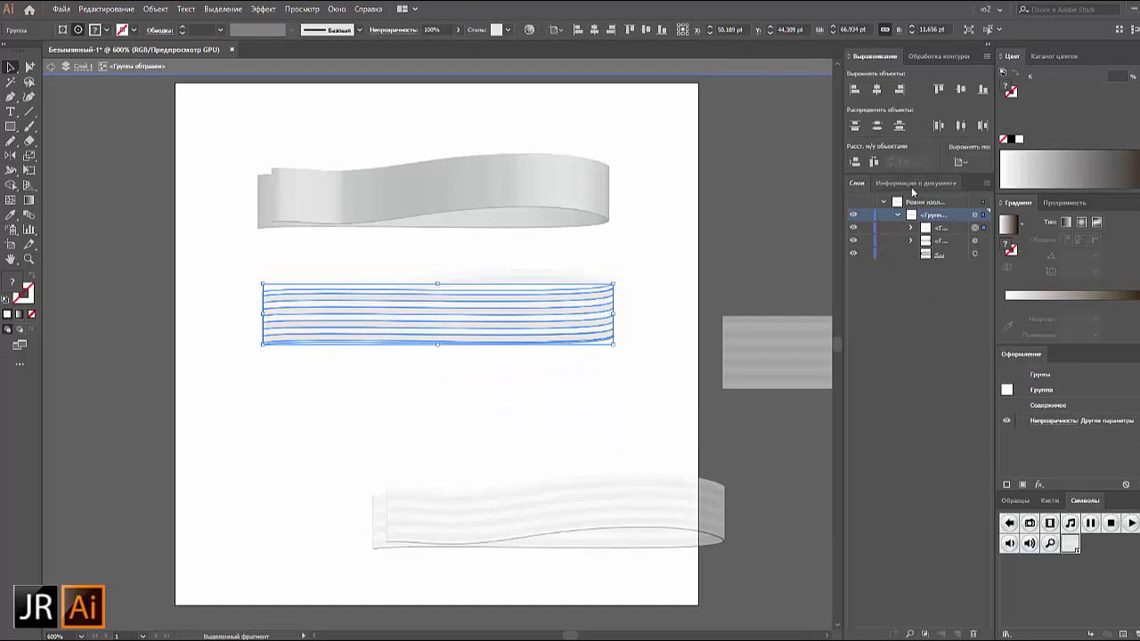
{"action": "left_click", "coordinate": [987, 182]}
{"action": "left_click", "coordinate": [1002, 218]}
{"action": "key", "text": "ctrl+plus"}
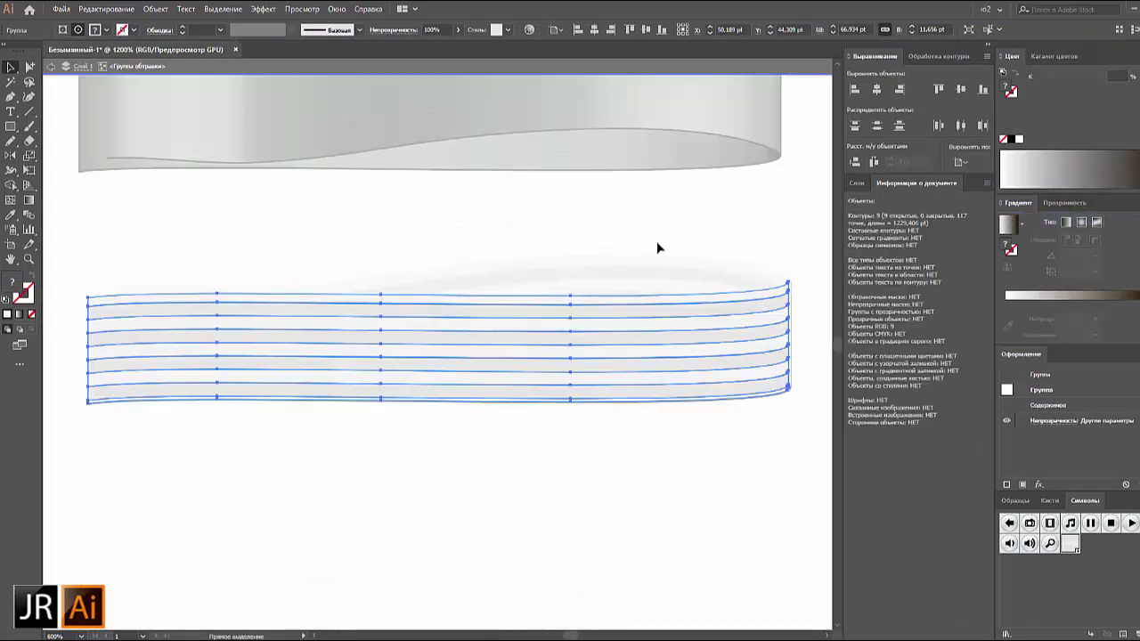
{"action": "double_click", "coordinate": [11, 82]}
{"action": "left_click", "coordinate": [211, 258]}
{"action": "left_click", "coordinate": [293, 323]}
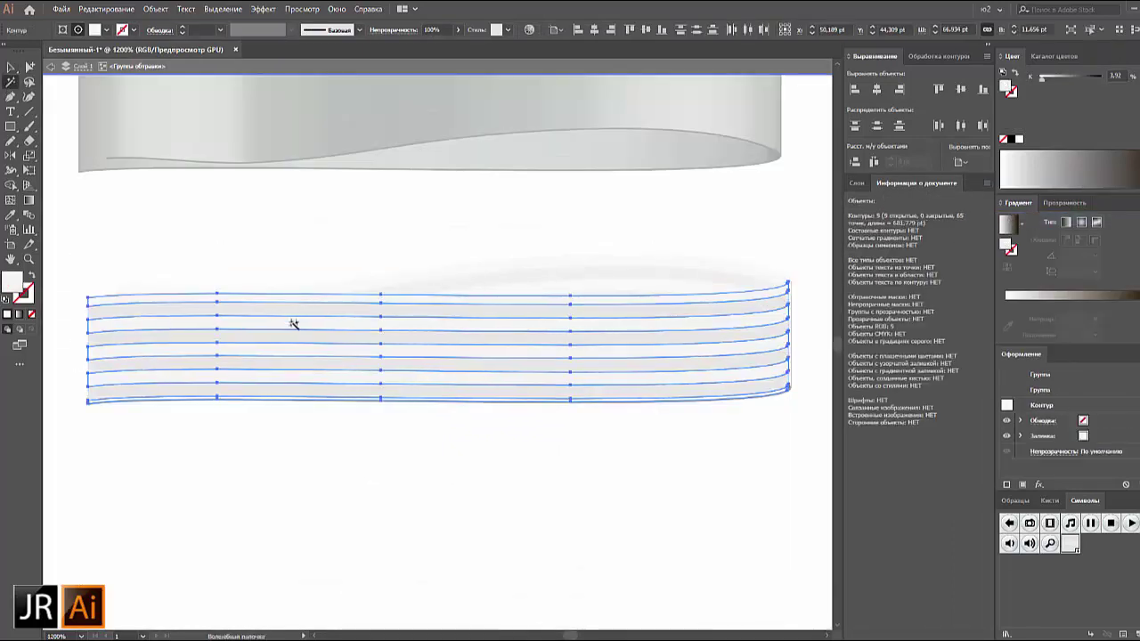
Divide the lines into closed stripe shapes with Pathfinder
{"action": "left_click", "coordinate": [939, 55]}
{"action": "left_click", "coordinate": [856, 120]}
{"action": "left_click", "coordinate": [659, 194]}
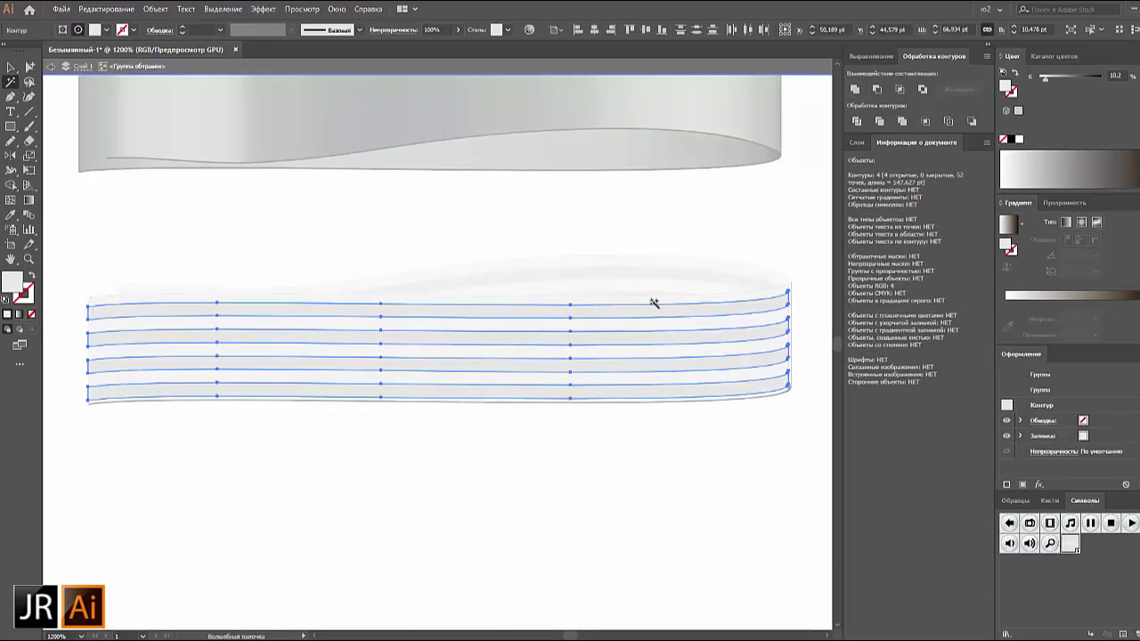
{"action": "left_click", "coordinate": [654, 303]}
Lock the base shape in Layers and position the stripe group over the band
{"action": "left_click", "coordinate": [80, 270]}
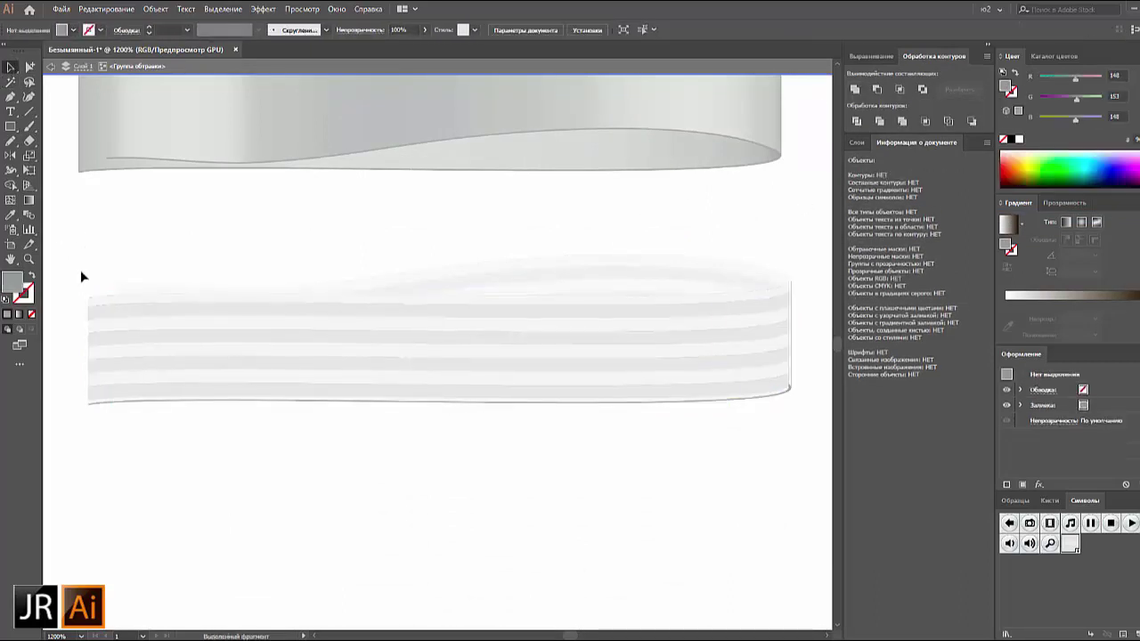
{"action": "left_click", "coordinate": [856, 143]}
{"action": "left_click", "coordinate": [978, 214]}
{"action": "left_click", "coordinate": [867, 214]}
{"action": "left_click", "coordinate": [191, 402]}
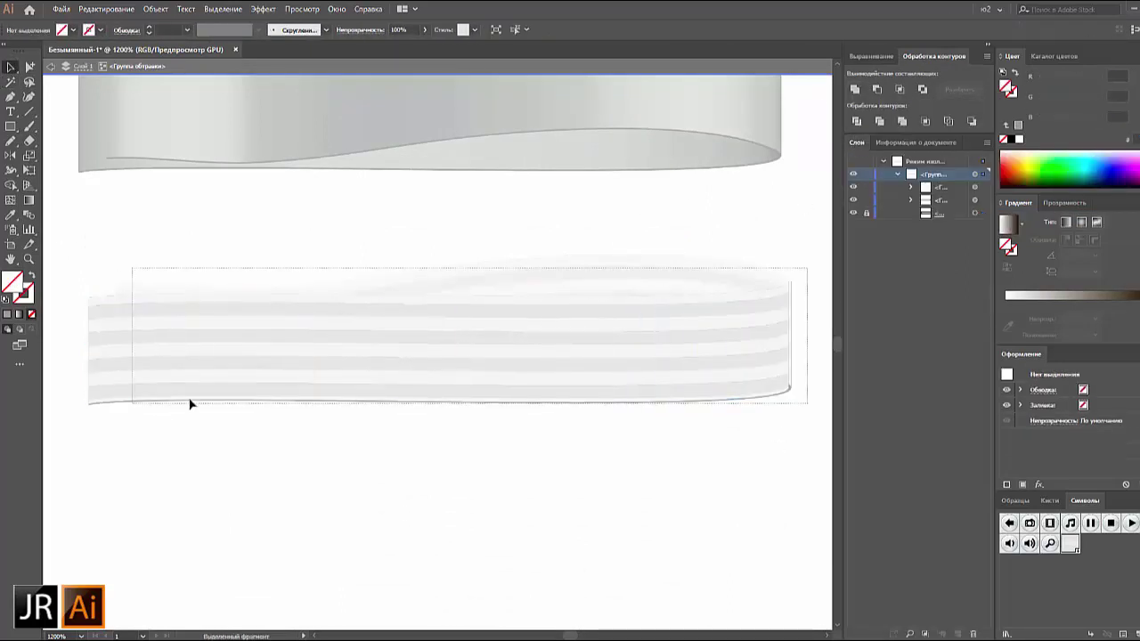
{"action": "mouse_move", "coordinate": [544, 381]}
{"action": "left_mouse_down"}
{"action": "mouse_move", "coordinate": [561, 521]}
{"action": "mouse_move", "coordinate": [544, 382]}
{"action": "left_mouse_up"}
{"action": "key", "text": "ctrl+shift+a"}
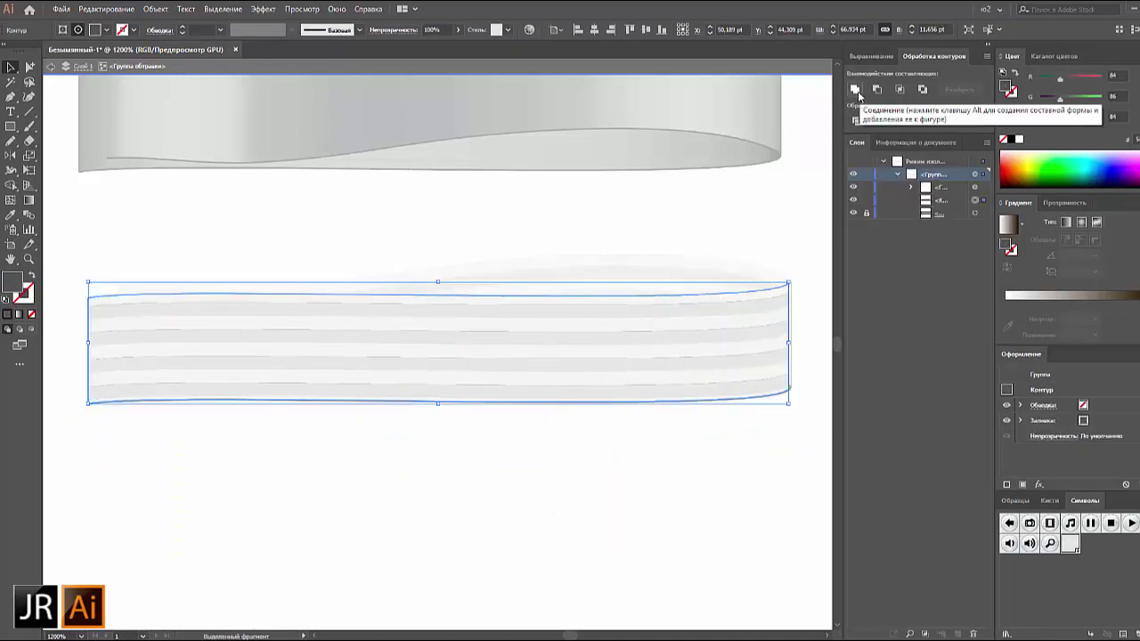
Try blend modes on the band, including Направленный свет, then return to Normal
{"action": "left_click", "coordinate": [974, 187]}
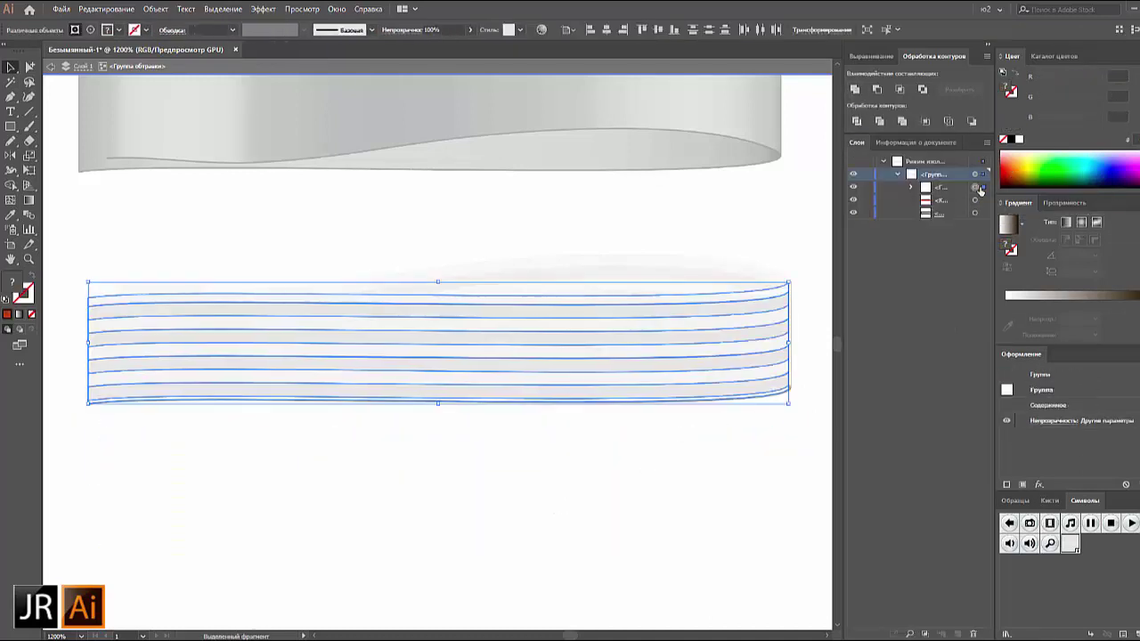
{"action": "left_click", "coordinate": [1065, 202]}
{"action": "left_click", "coordinate": [1038, 221]}
{"action": "left_click", "coordinate": [1024, 334]}
{"action": "left_click", "coordinate": [773, 472]}
{"action": "left_click", "coordinate": [975, 200]}
{"action": "left_click", "coordinate": [1038, 221]}
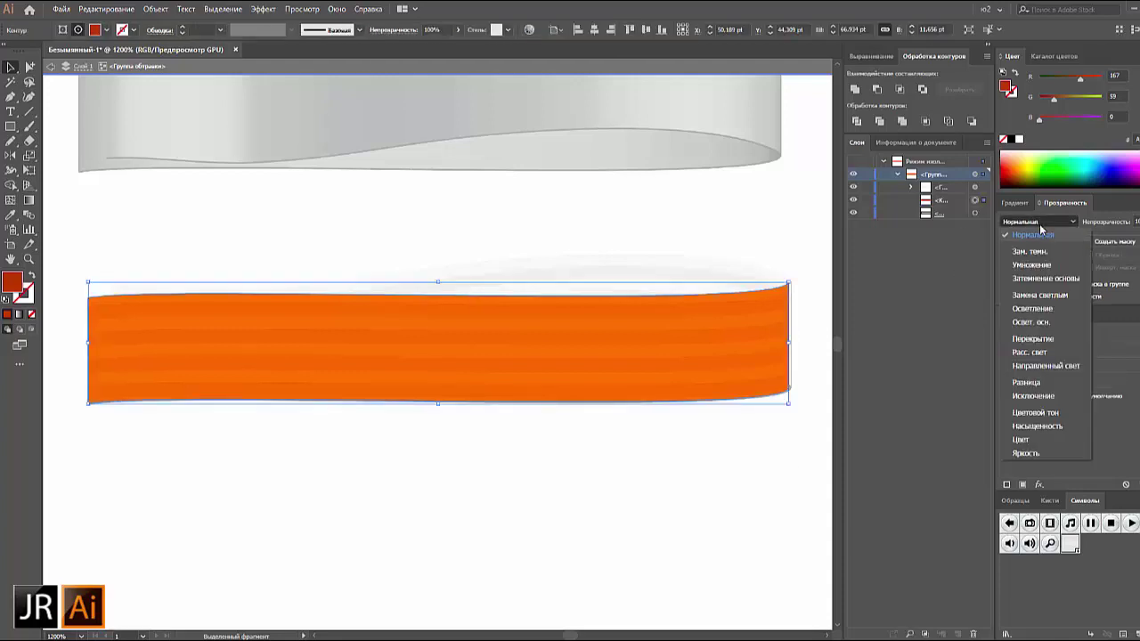
{"action": "left_click", "coordinate": [1047, 356]}
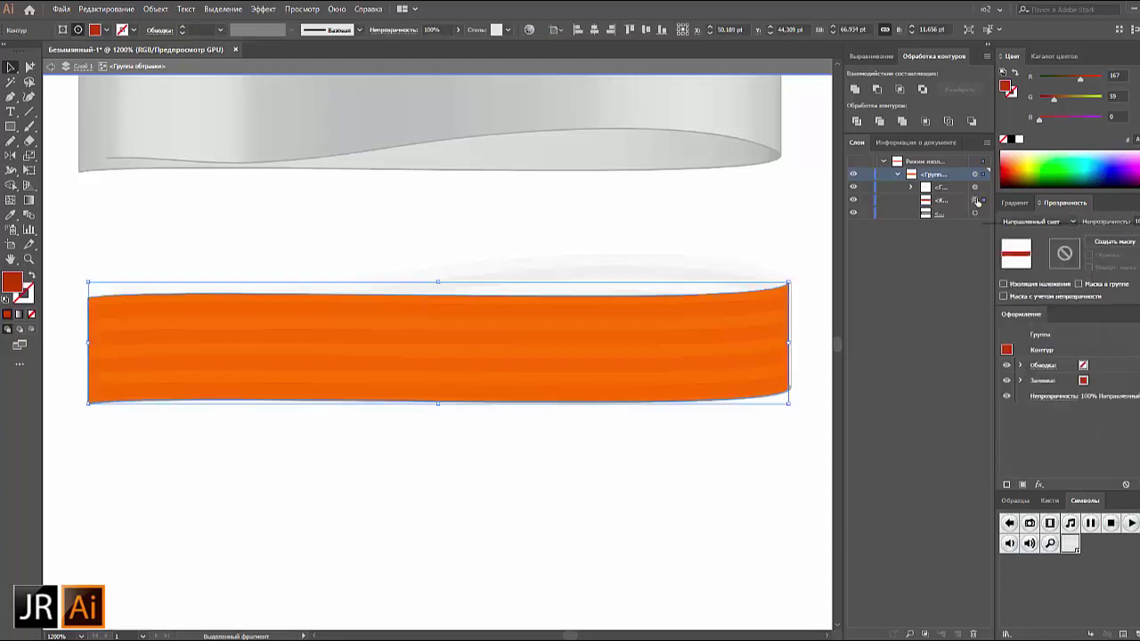
{"action": "left_click", "coordinate": [1037, 221]}
{"action": "left_click", "coordinate": [1024, 230]}
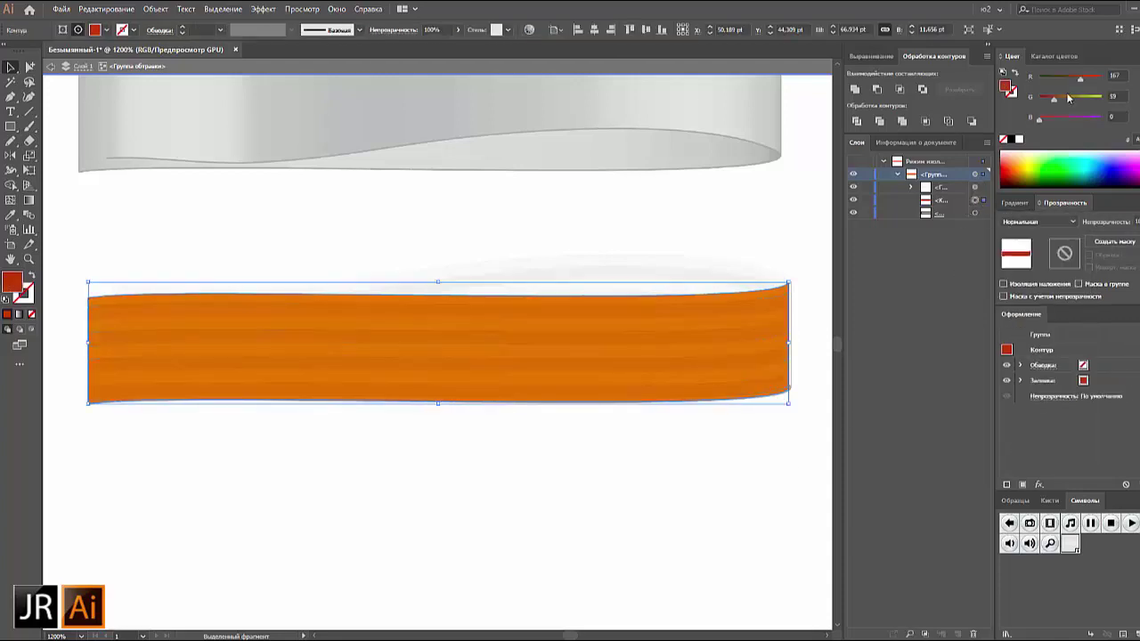
Fill the band dark purple and turn it into a gradient without the extra stop
{"action": "left_click_drag", "start_coordinate": [1053, 98], "coordinate": [1089, 98]}
{"action": "key", "text": "ctrl+z"}
{"action": "key", "text": "ctrl+z"}
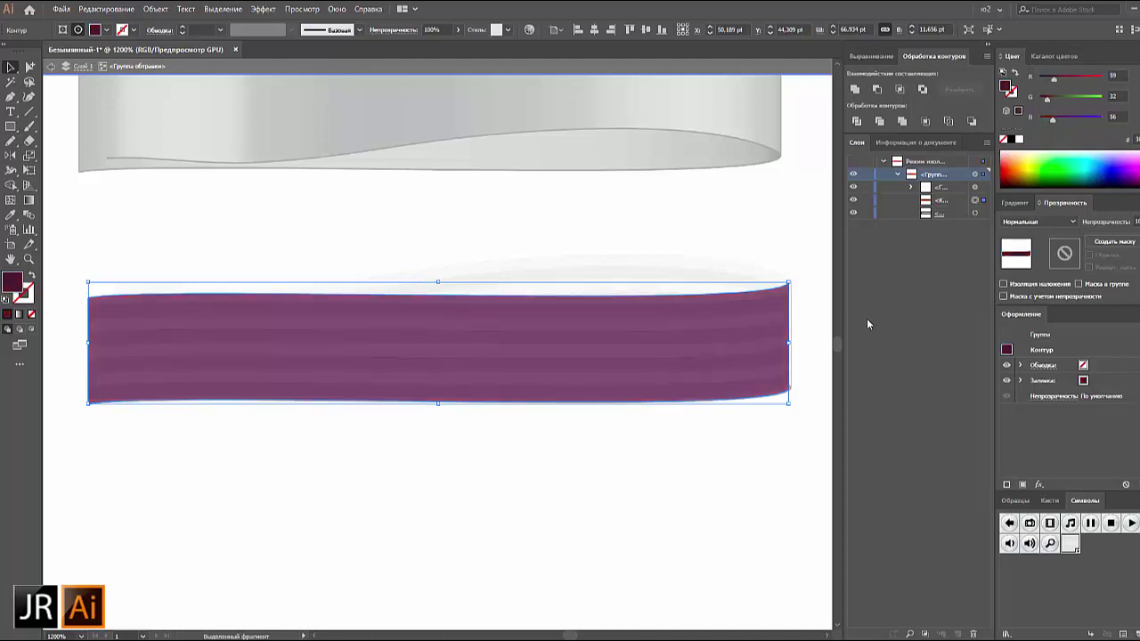
{"action": "left_click", "coordinate": [1016, 202]}
{"action": "left_click", "coordinate": [1007, 224]}
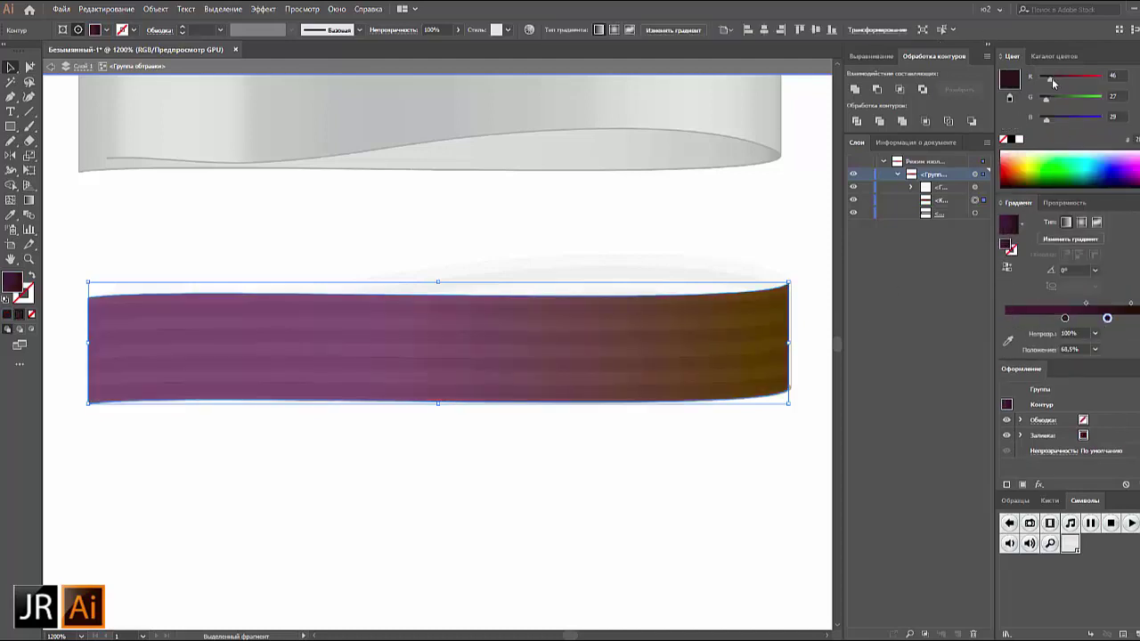
{"action": "left_click_drag", "start_coordinate": [1107, 318], "coordinate": [1130, 354]}
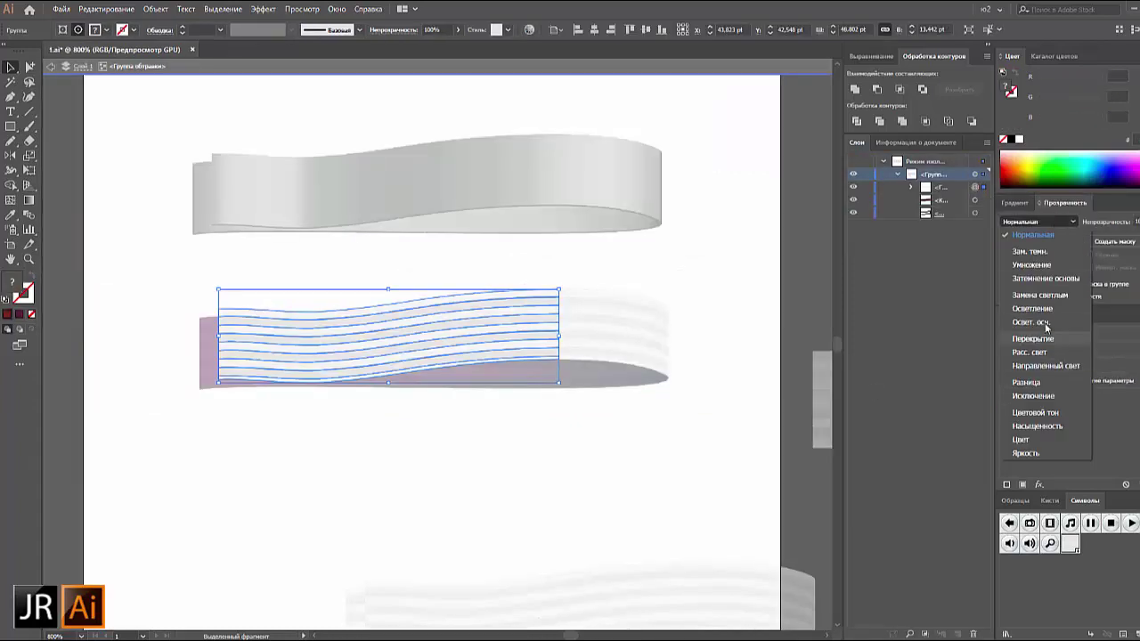
Isolate the white striped end, give it the purple-to-red gradient and Normal blending
{"action": "right_click", "coordinate": [656, 344]}
{"action": "left_click", "coordinate": [704, 352]}
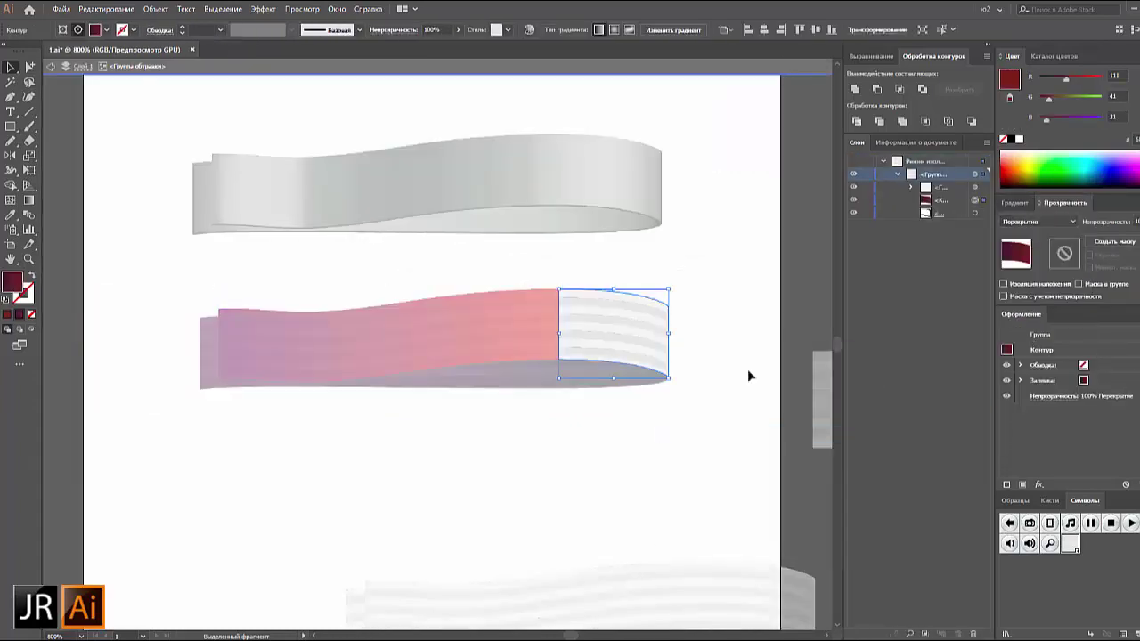
{"action": "left_click", "coordinate": [1038, 221]}
{"action": "left_click", "coordinate": [1024, 225]}
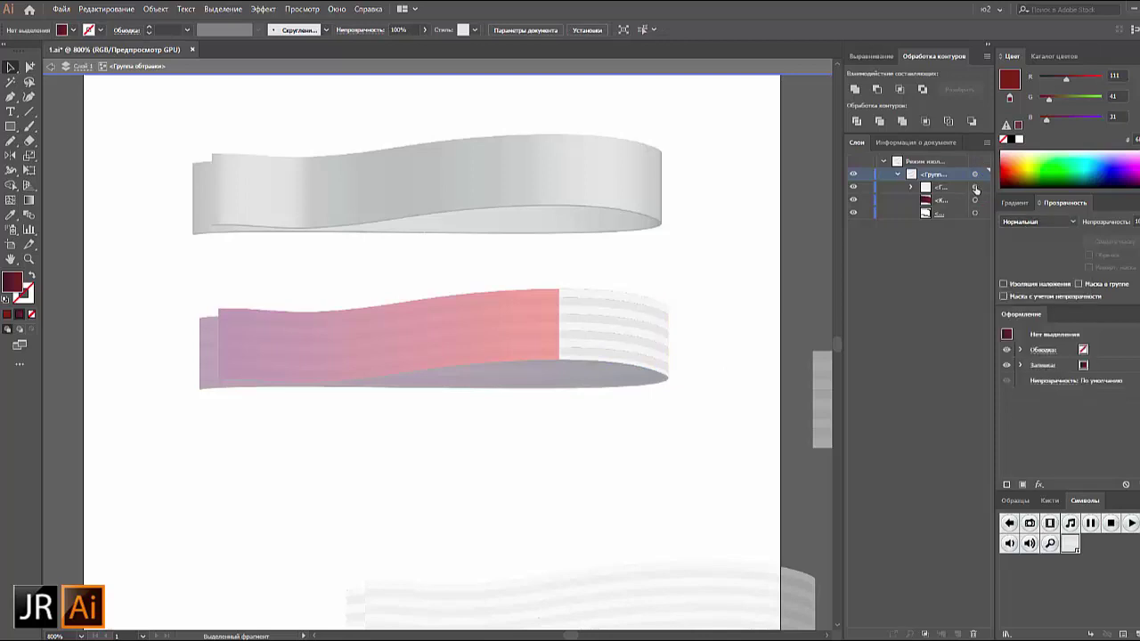
{"action": "left_click", "coordinate": [977, 190]}
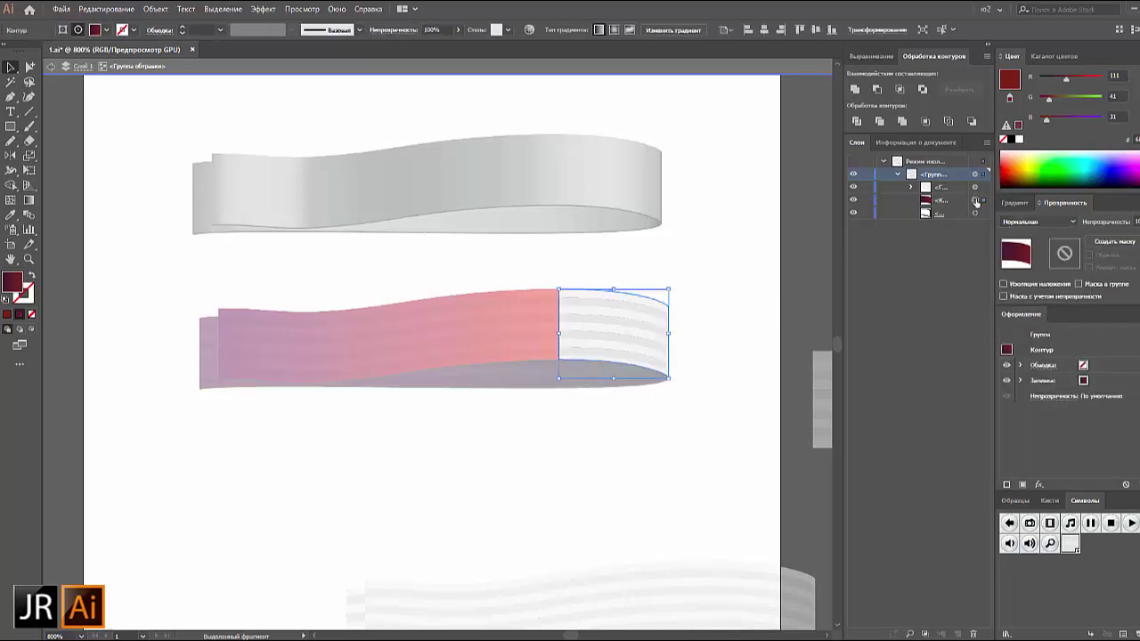
{"action": "left_click", "coordinate": [1037, 221]}
{"action": "left_click", "coordinate": [1024, 225]}
{"action": "left_click", "coordinate": [753, 350]}
{"action": "double_click", "coordinate": [753, 350]}
{"action": "left_click", "coordinate": [525, 330]}
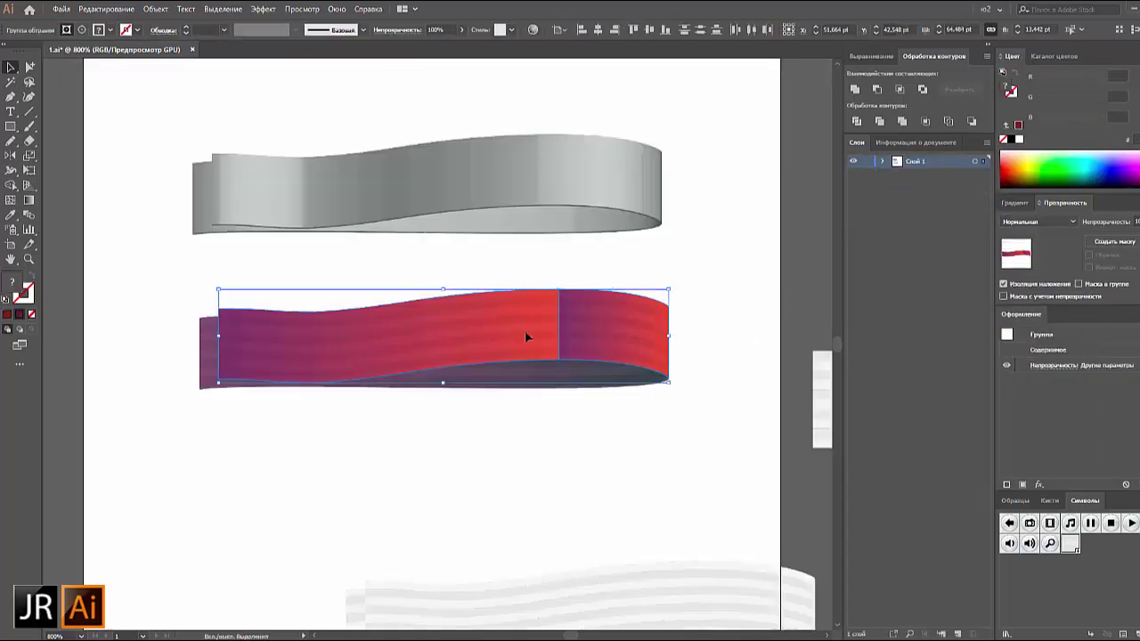
{"action": "right_click", "coordinate": [524, 331]}
{"action": "left_click", "coordinate": [587, 400]}
{"action": "double_click", "coordinate": [538, 324]}
{"action": "scroll", "coordinate": [538, 324], "scroll_direction": "up", "scroll_amount": 2}
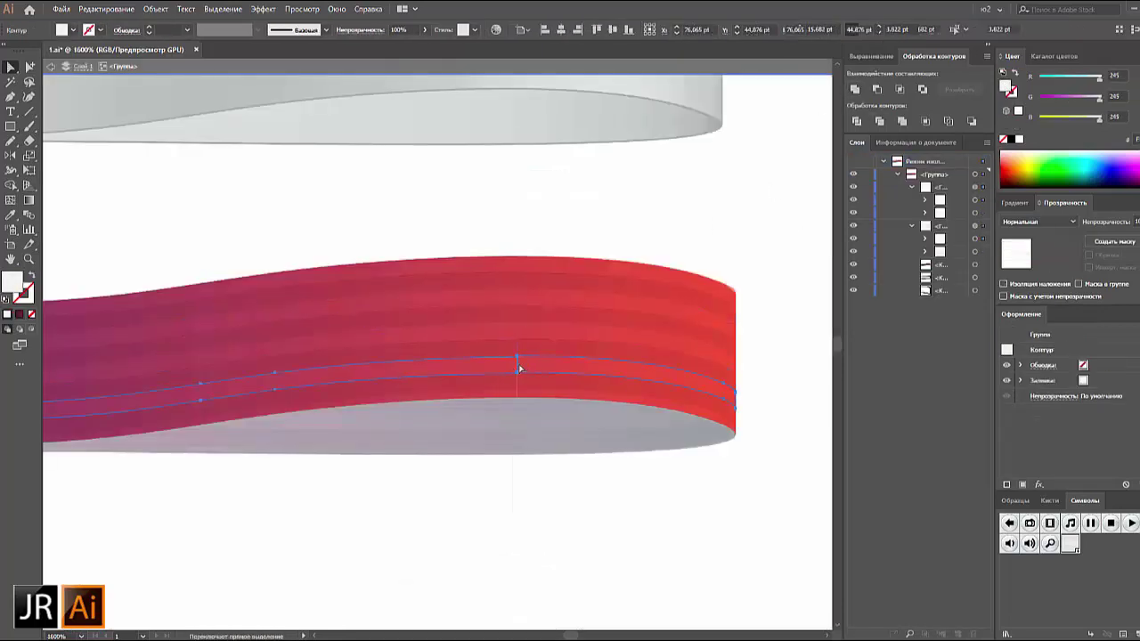
{"action": "left_click_drag", "start_coordinate": [520, 361], "coordinate": [537, 392]}
{"action": "key", "text": "ctrl+z"}
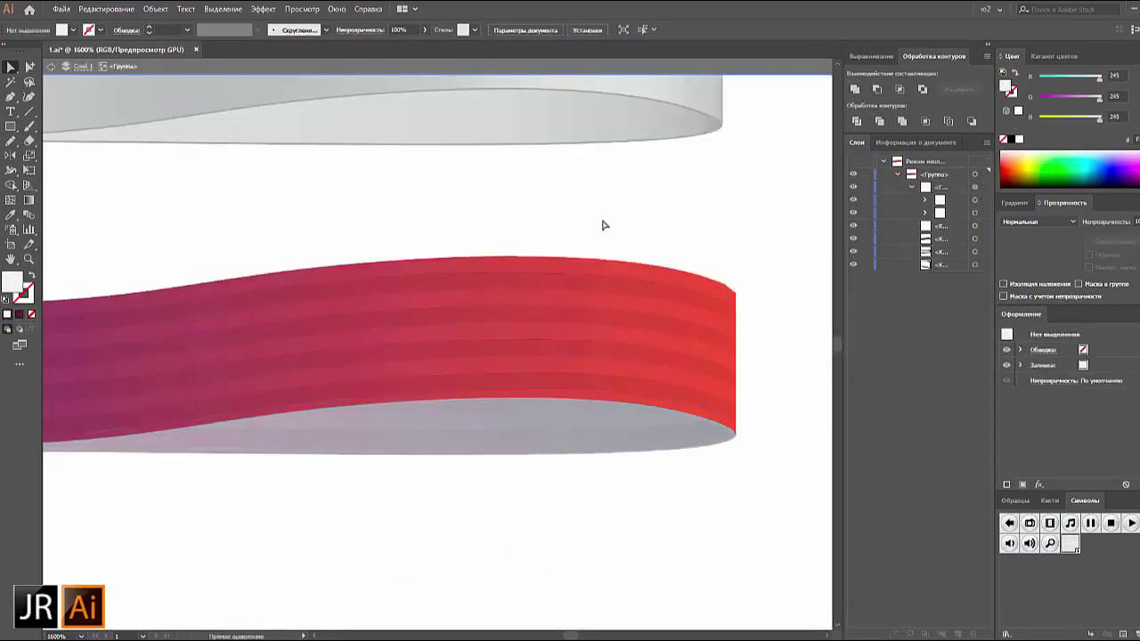
{"action": "key", "text": "ctrl+equal"}
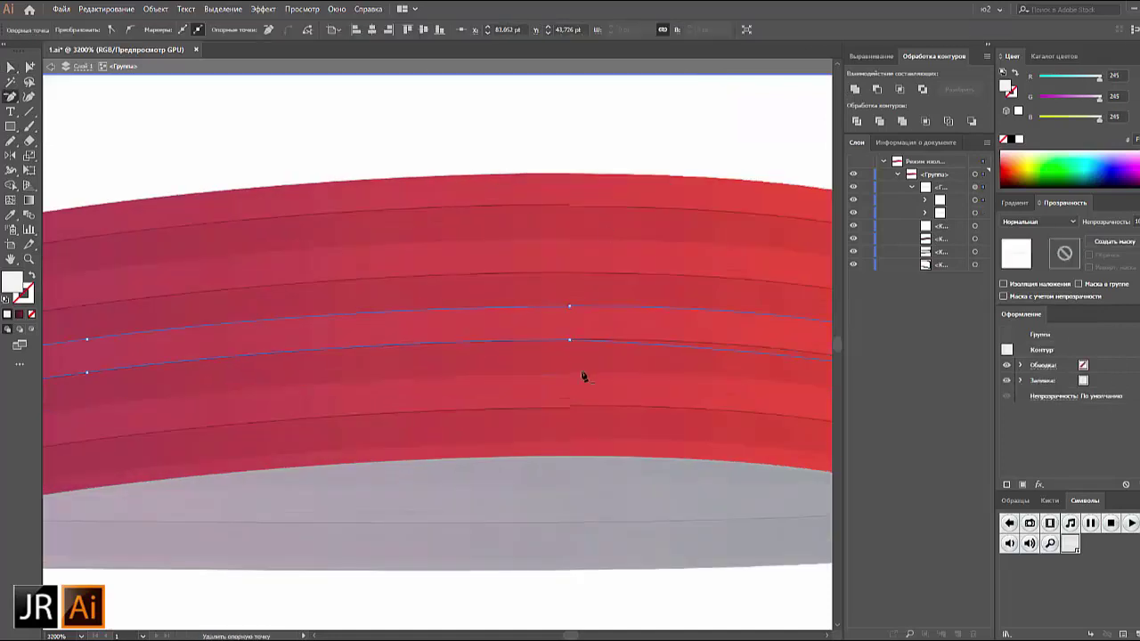
{"action": "left_click", "coordinate": [574, 312]}
{"action": "left_click", "coordinate": [710, 341]}
{"action": "key", "text": "v"}
{"action": "left_click", "coordinate": [623, 364]}
{"action": "key", "text": "Escape"}
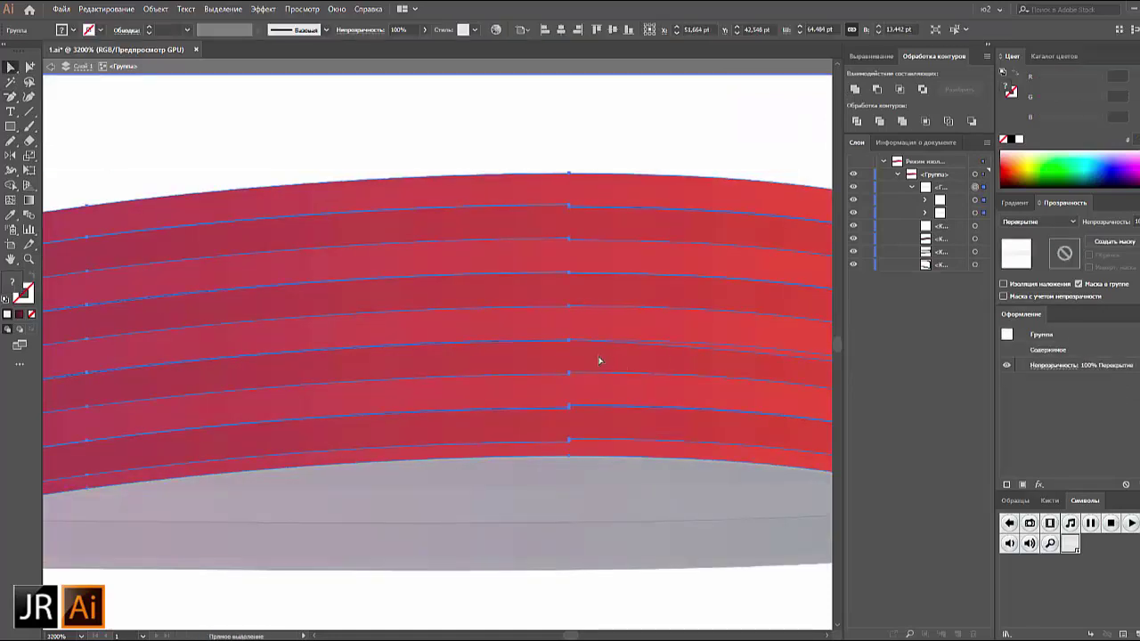
{"action": "key", "text": "ctrl+0"}
Adjust the ribbon contour's gradient: left stop to the start, browner colour, midpoint shifted left
{"action": "left_click", "coordinate": [911, 239]}
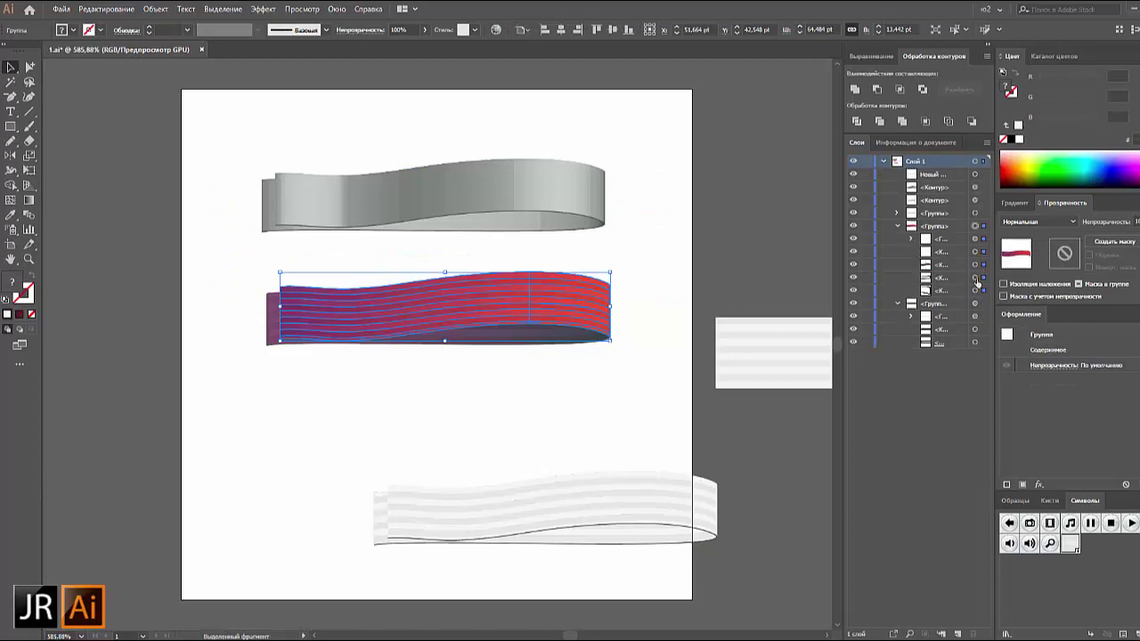
{"action": "left_click", "coordinate": [974, 265]}
{"action": "left_click", "coordinate": [1013, 203]}
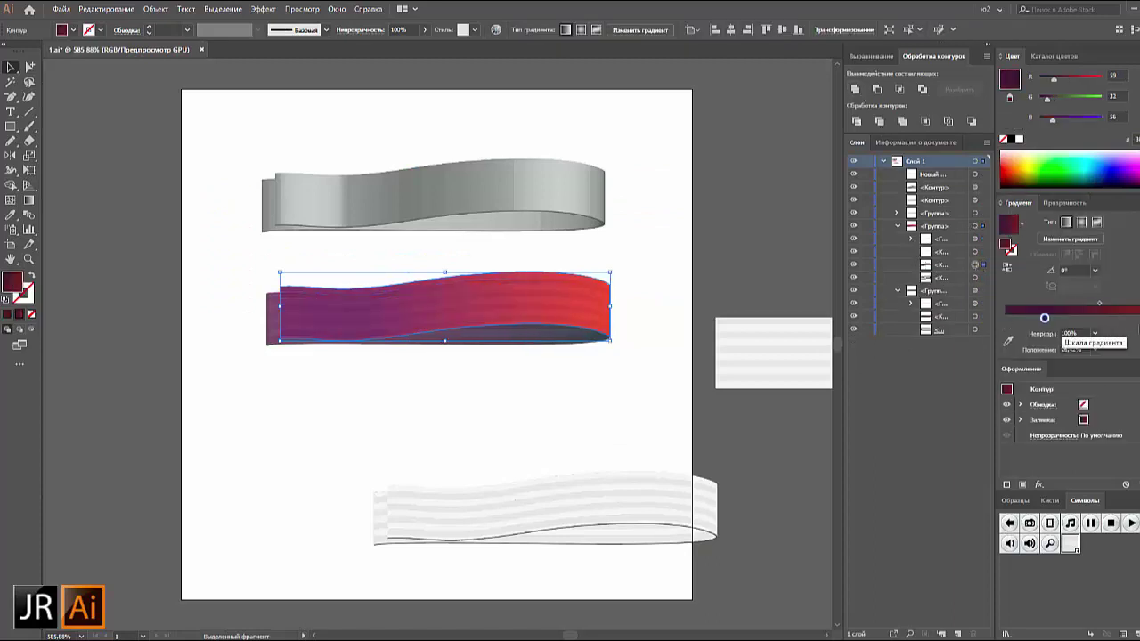
{"action": "left_click_drag", "start_coordinate": [1019, 318], "coordinate": [1006, 318]}
{"action": "left_click_drag", "start_coordinate": [1060, 99], "coordinate": [1048, 104]}
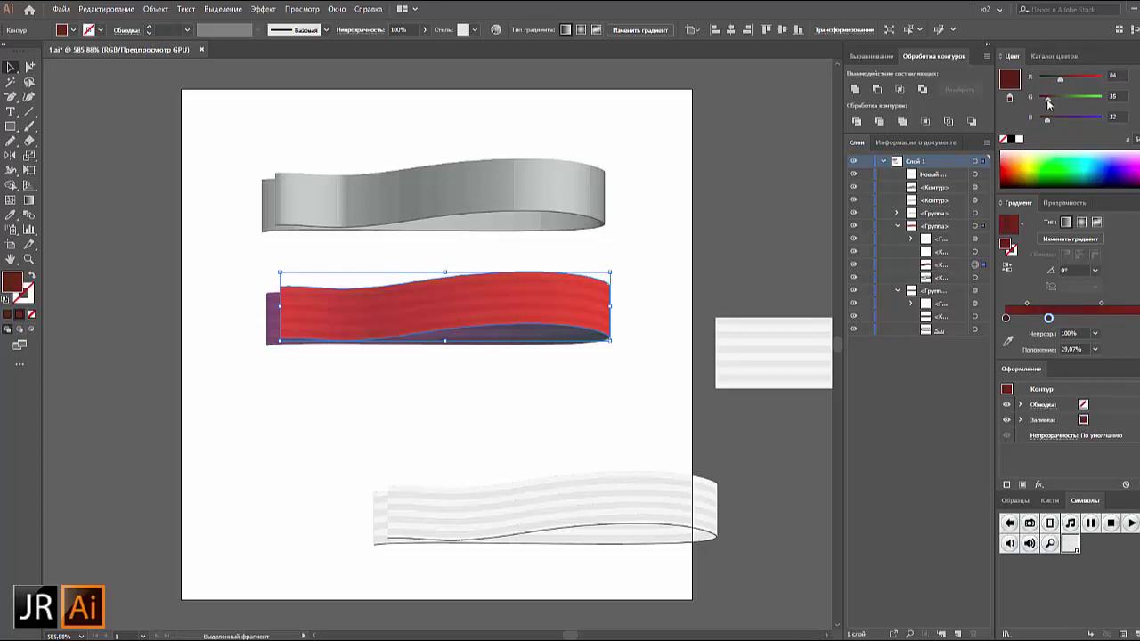
{"action": "left_click_drag", "start_coordinate": [1084, 305], "coordinate": [1079, 305]}
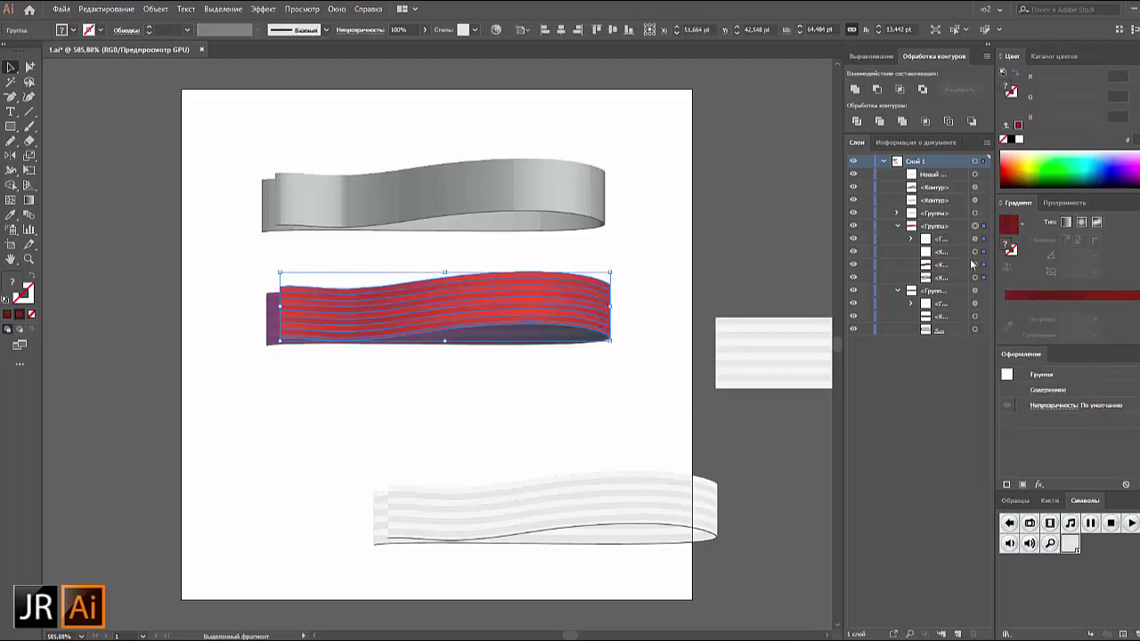
{"action": "left_click", "coordinate": [1135, 55]}
{"action": "left_click", "coordinate": [1057, 117]}
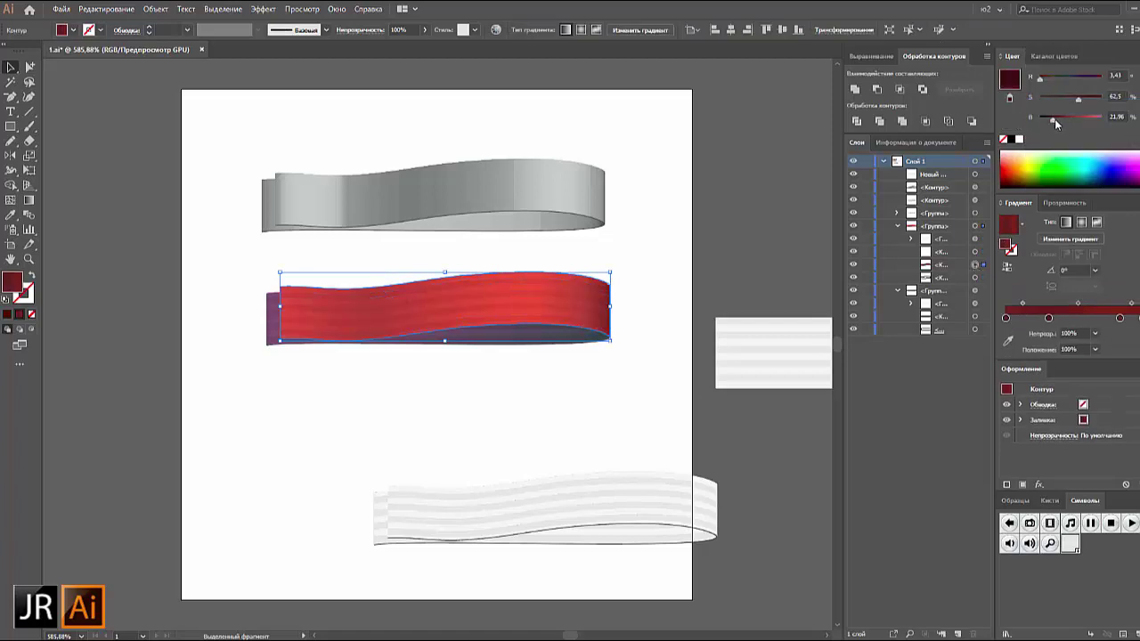
Set the left stop to 0% dark red, add more stops, and darken the end stop
{"action": "left_click", "coordinate": [975, 316]}
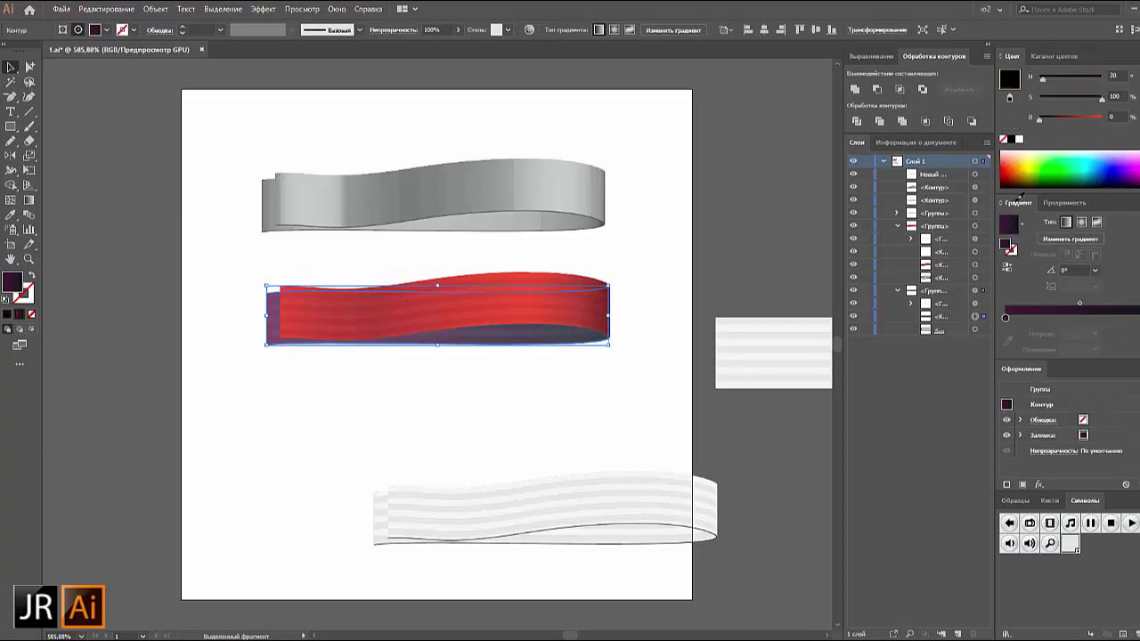
{"action": "left_click_drag", "start_coordinate": [1008, 319], "coordinate": [1005, 318]}
{"action": "left_click_drag", "start_coordinate": [1013, 165], "coordinate": [1005, 178]}
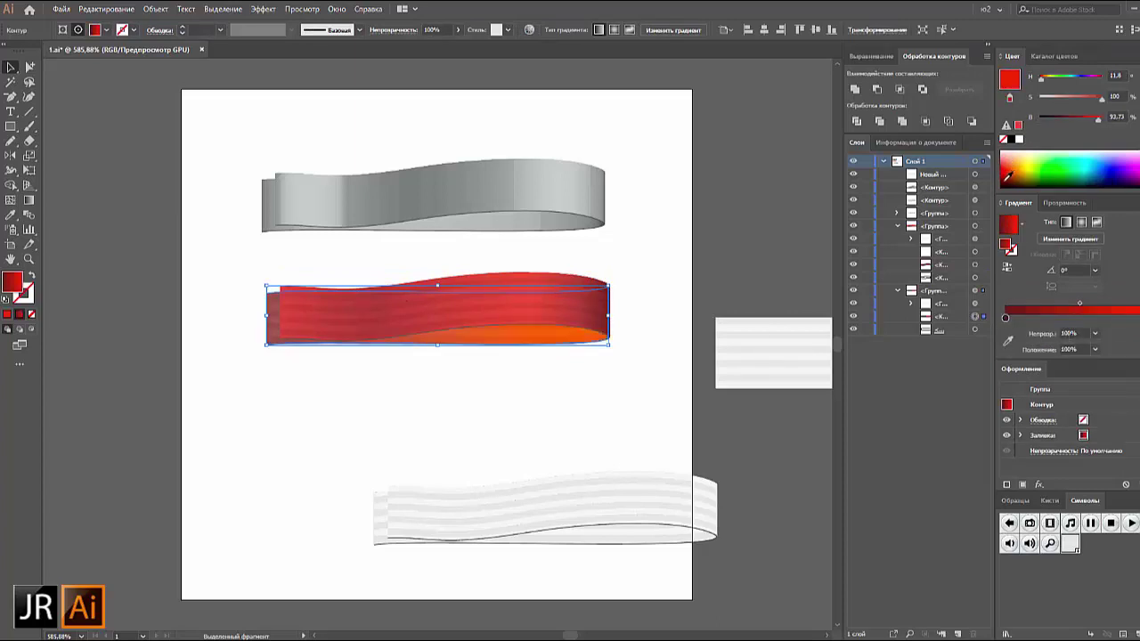
{"action": "left_click_drag", "start_coordinate": [1112, 317], "coordinate": [1056, 317]}
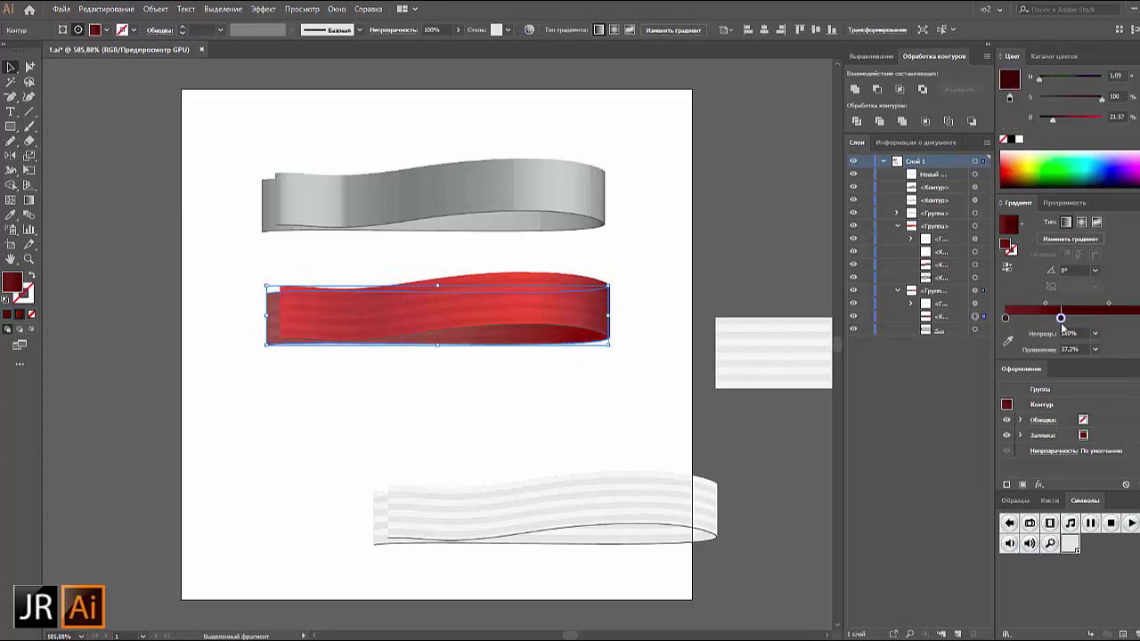
{"action": "left_click", "coordinate": [1115, 318]}
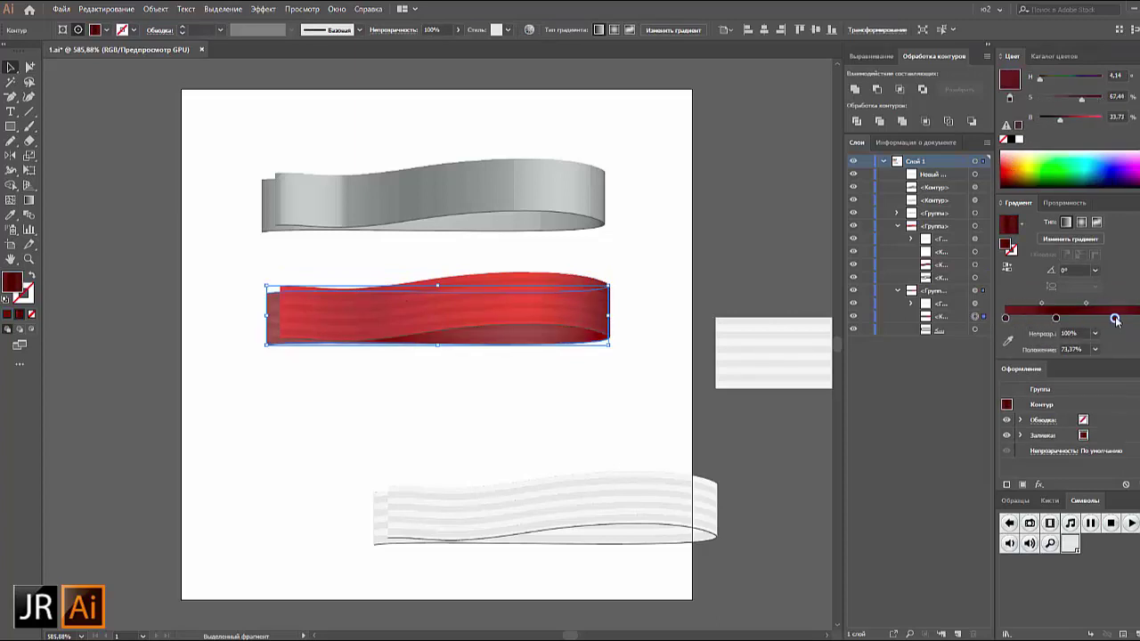
{"action": "left_click", "coordinate": [1051, 318]}
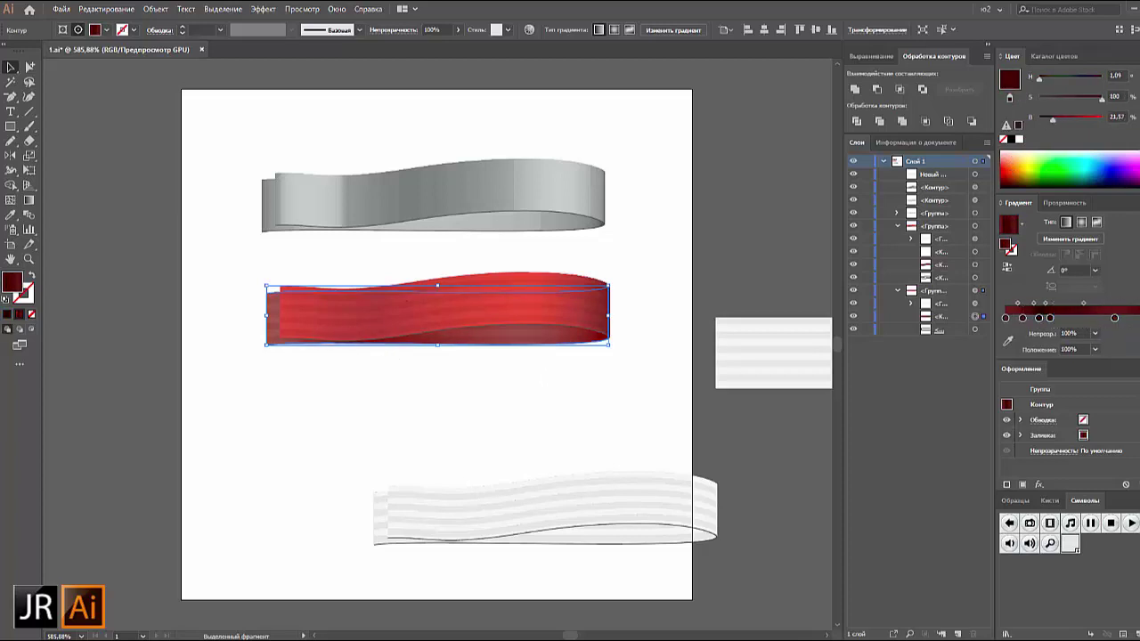
{"action": "left_click_drag", "start_coordinate": [1049, 115], "coordinate": [1046, 117]}
{"action": "left_click", "coordinate": [634, 228]}
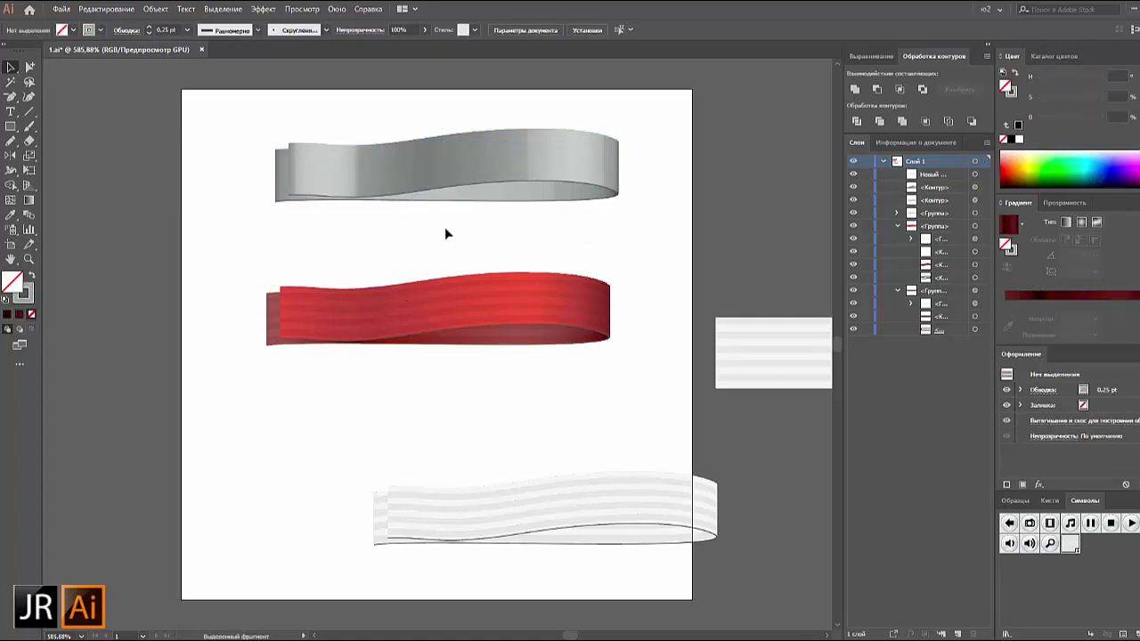
Draw a thin upright rectangle across the ribbon with a black 0.25 pt stroke
{"action": "left_click_drag", "start_coordinate": [11, 127], "coordinate": [54, 114]}
{"action": "left_click_drag", "start_coordinate": [347, 269], "coordinate": [348, 355]}
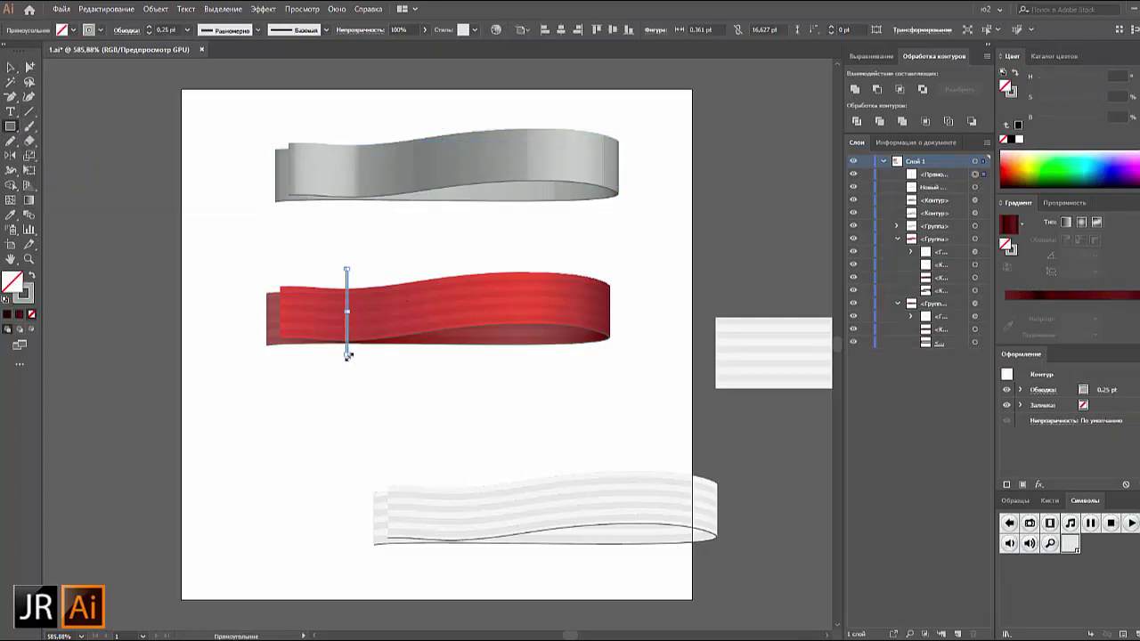
{"action": "left_click", "coordinate": [98, 29]}
{"action": "left_click", "coordinate": [96, 63]}
{"action": "left_click", "coordinate": [187, 29]}
{"action": "left_click", "coordinate": [205, 42]}
Make the rectangle's stroke a dashed line and check the stitch
{"action": "left_click", "coordinate": [126, 29]}
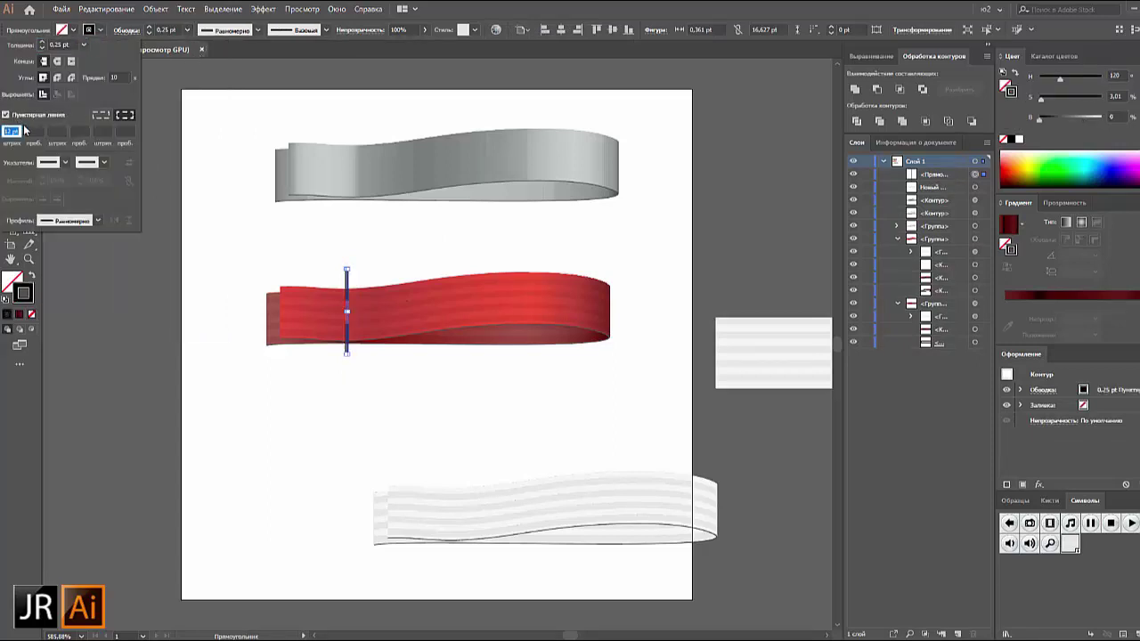
{"action": "left_click", "coordinate": [131, 29]}
{"action": "type", "text": "2"}
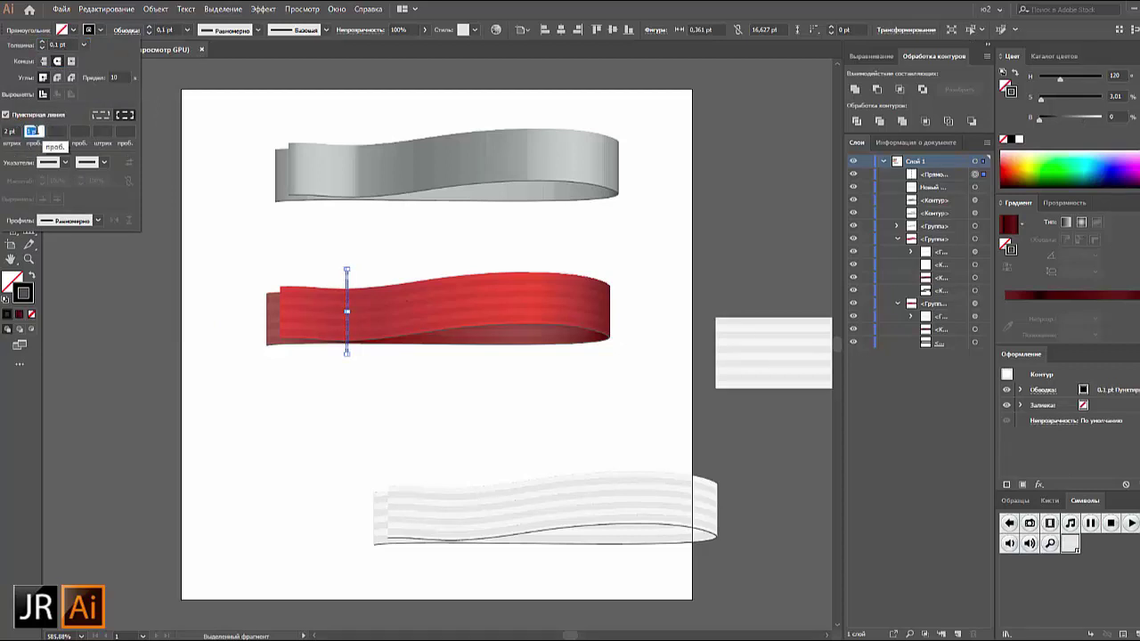
{"action": "left_click", "coordinate": [161, 153]}
{"action": "left_click", "coordinate": [347, 283]}
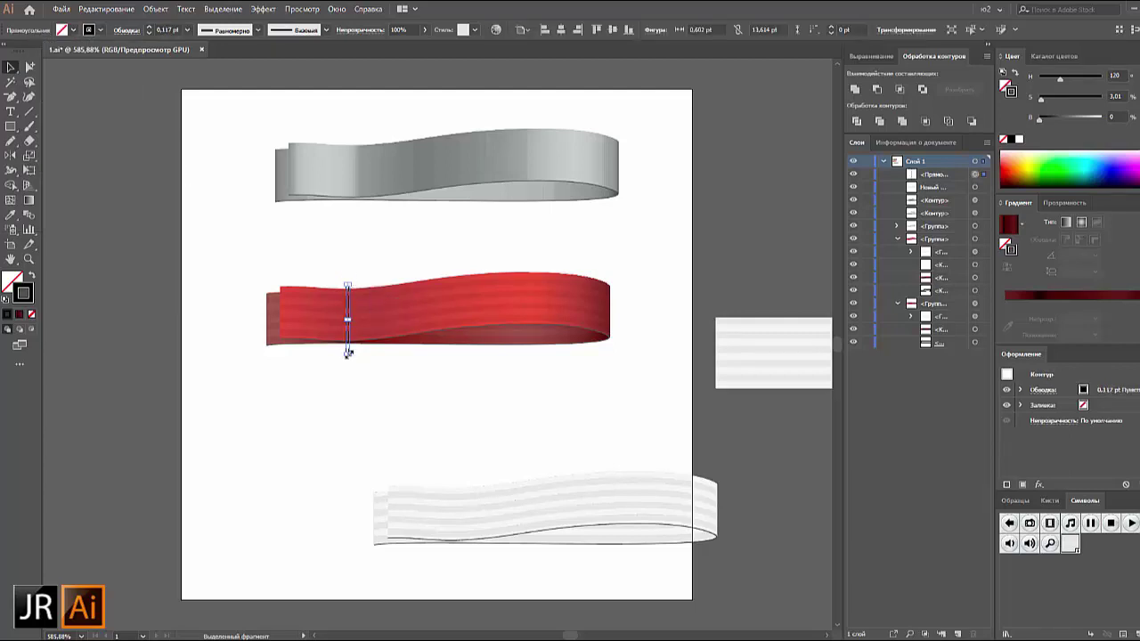
{"action": "left_click", "coordinate": [383, 369]}
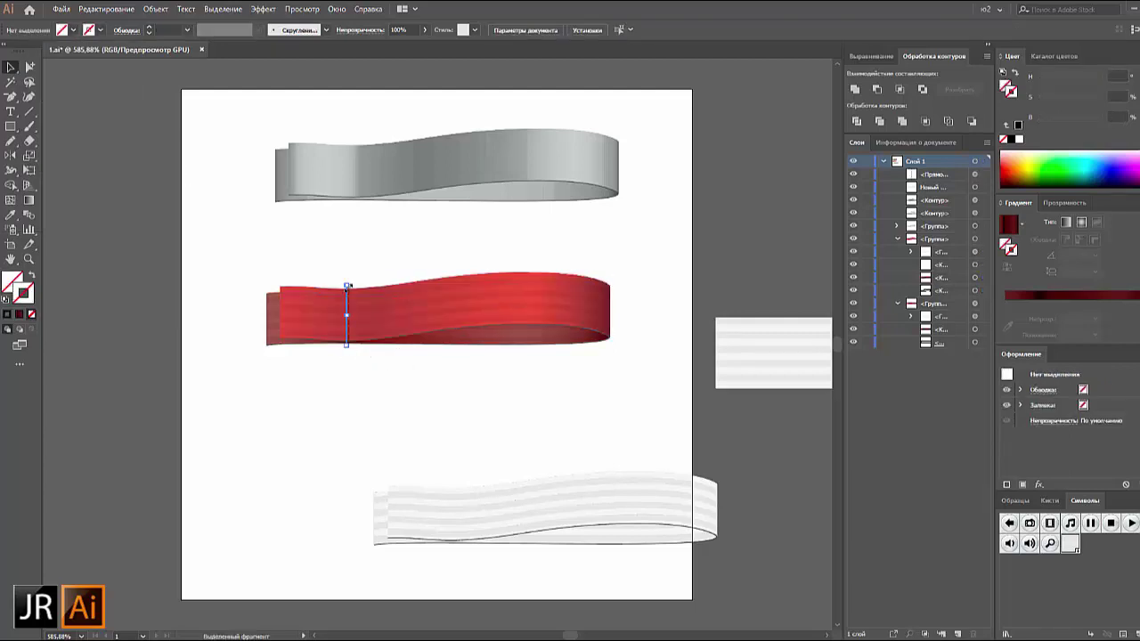
Offset the red ribbon's front face inward by -1 pt and give the new path a thin dashed stroke
{"action": "left_click", "coordinate": [976, 292]}
{"action": "left_click", "coordinate": [156, 9]}
{"action": "left_click", "coordinate": [392, 339]}
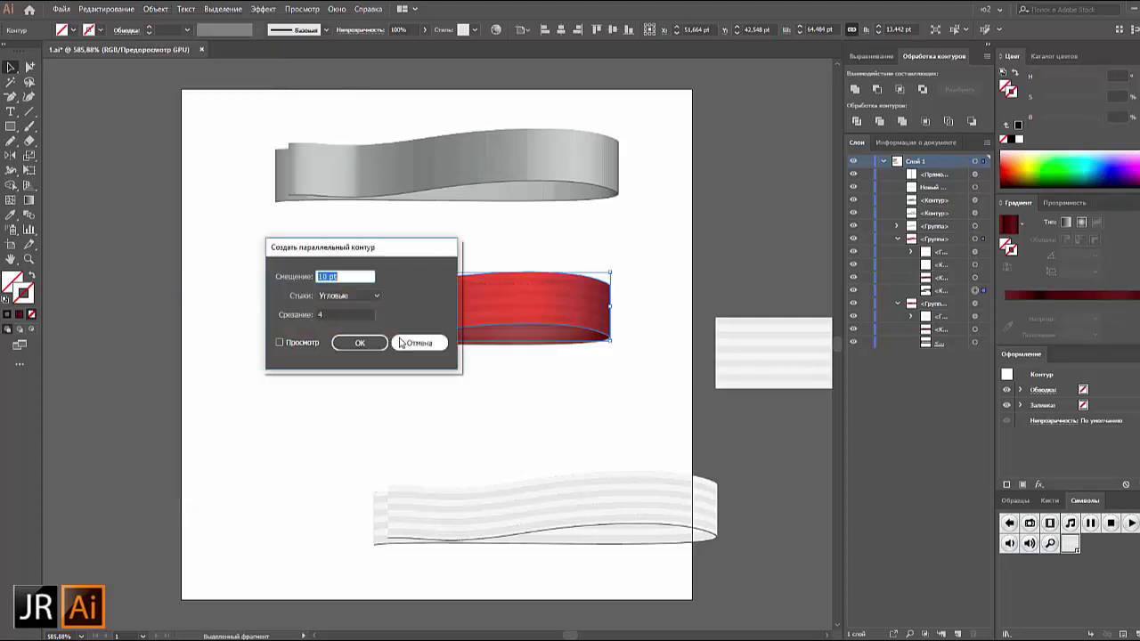
{"action": "left_click_drag", "start_coordinate": [349, 244], "coordinate": [714, 160]}
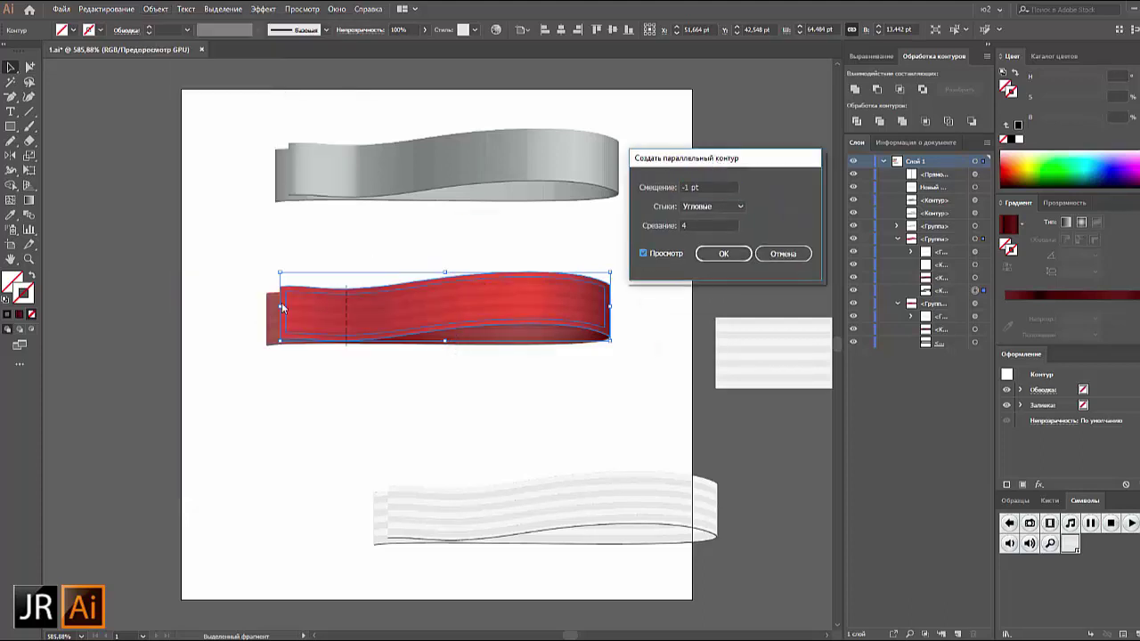
{"action": "key", "text": "Return"}
{"action": "left_click", "coordinate": [126, 30]}
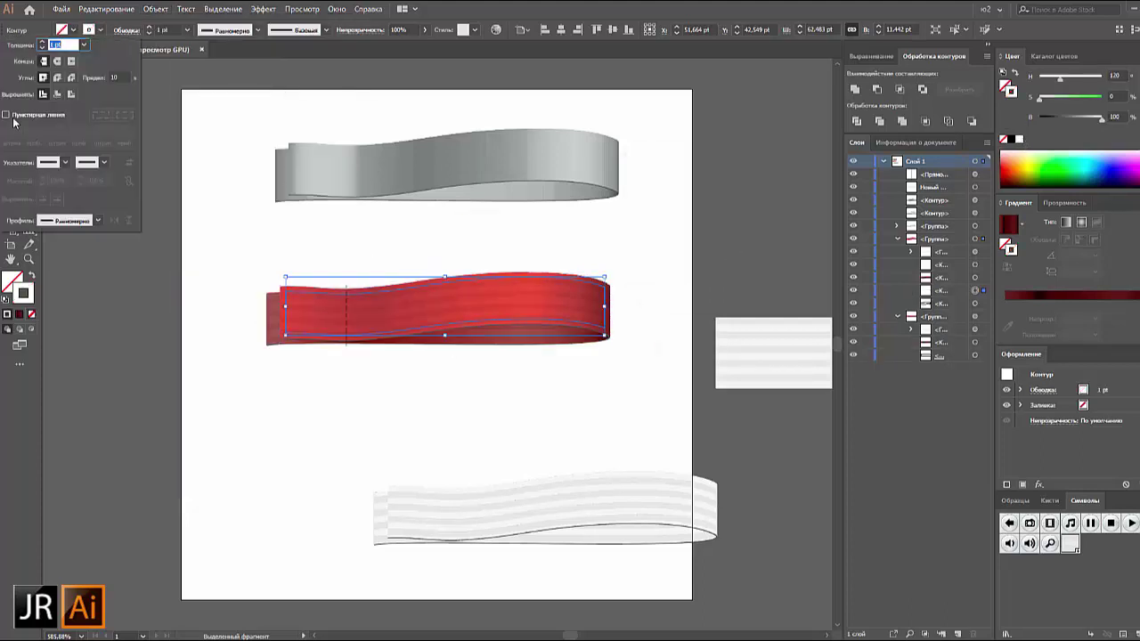
{"action": "left_click", "coordinate": [14, 121]}
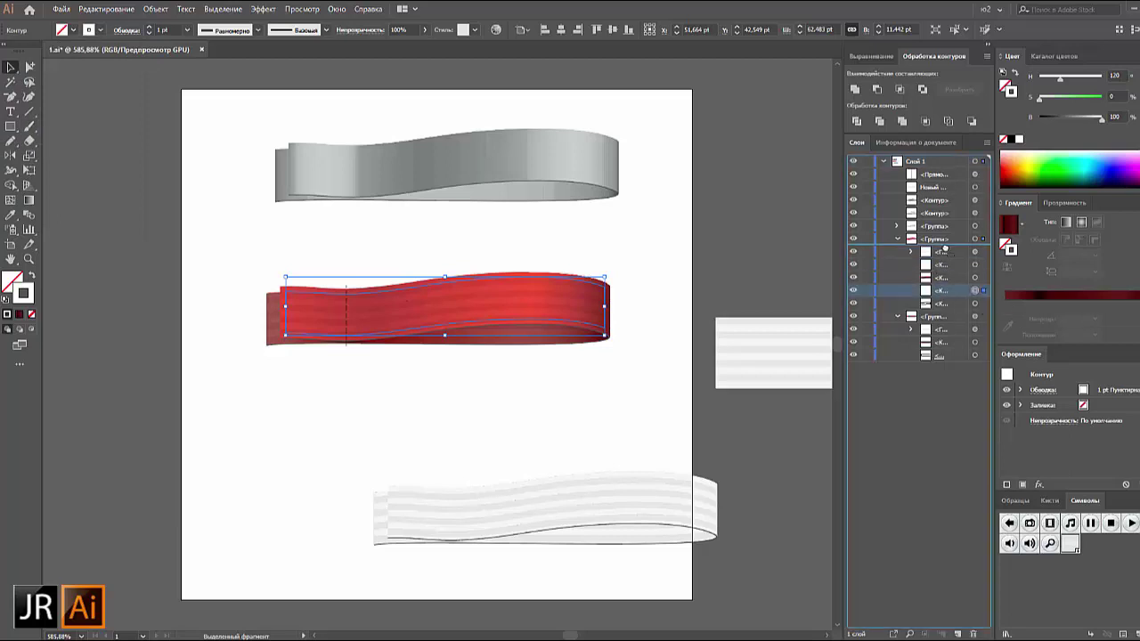
{"action": "left_click", "coordinate": [166, 29]}
{"action": "type", "text": "0,25"}
{"action": "key", "text": "Return"}
{"action": "key", "text": "Return"}
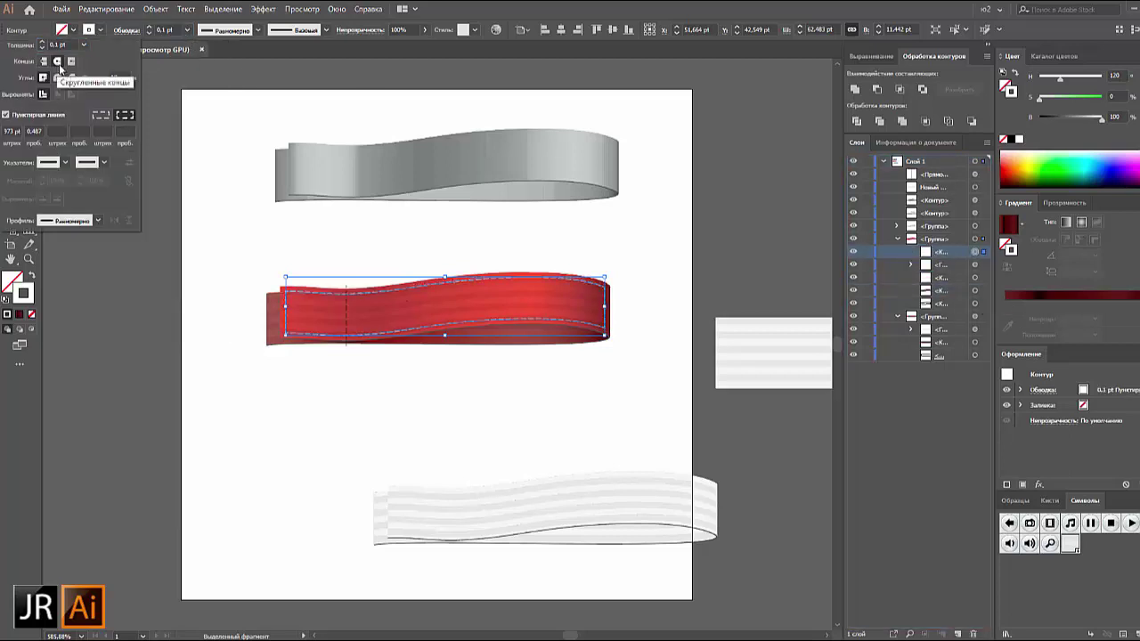
{"action": "left_click", "coordinate": [221, 140]}
Nudge the dashed stitch path's top-right corner into place at the ribbon's right end
{"action": "left_click", "coordinate": [974, 265]}
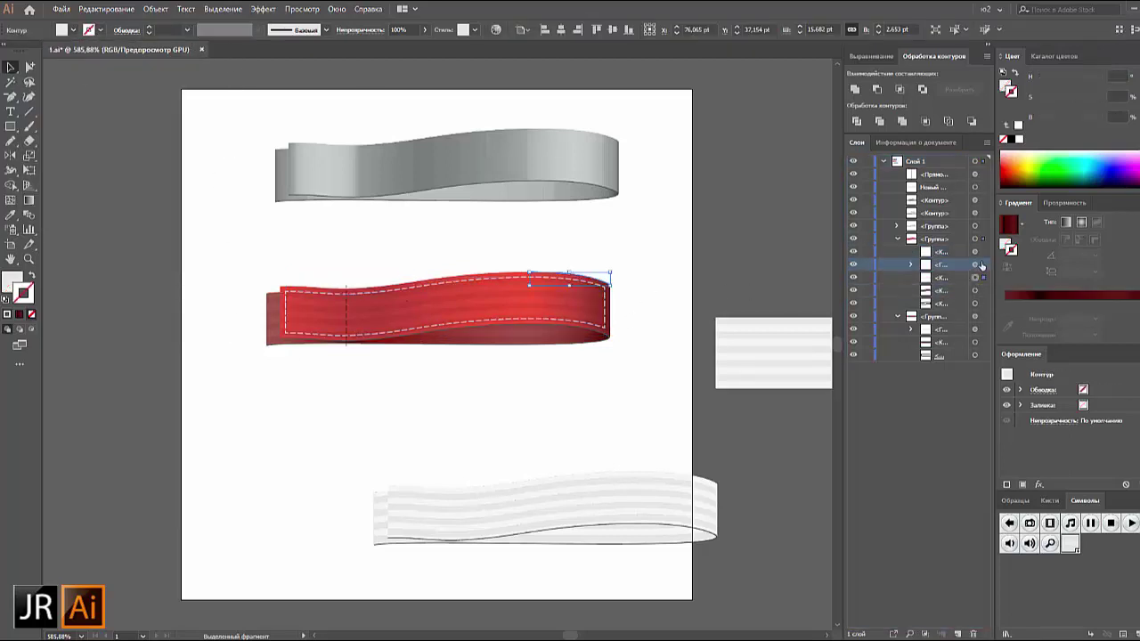
{"action": "key", "text": "ctrl+equal"}
{"action": "key", "text": "ctrl+equal"}
{"action": "left_click_drag", "start_coordinate": [761, 306], "coordinate": [774, 317]}
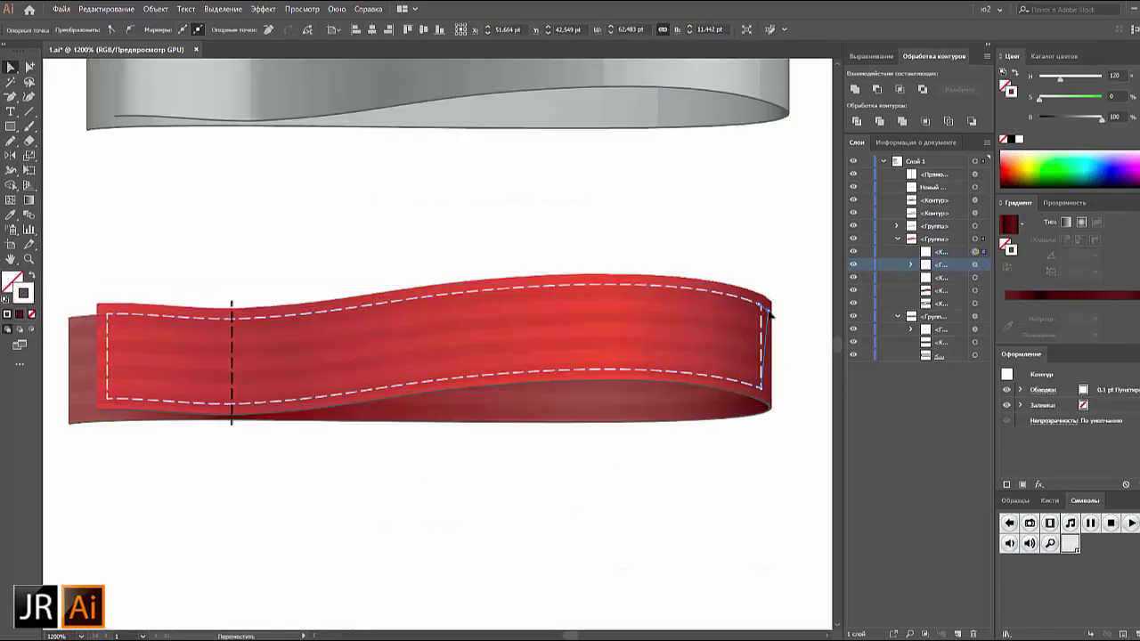
{"action": "key", "text": "ctrl+shift+a"}
{"action": "key", "text": "ctrl+0"}
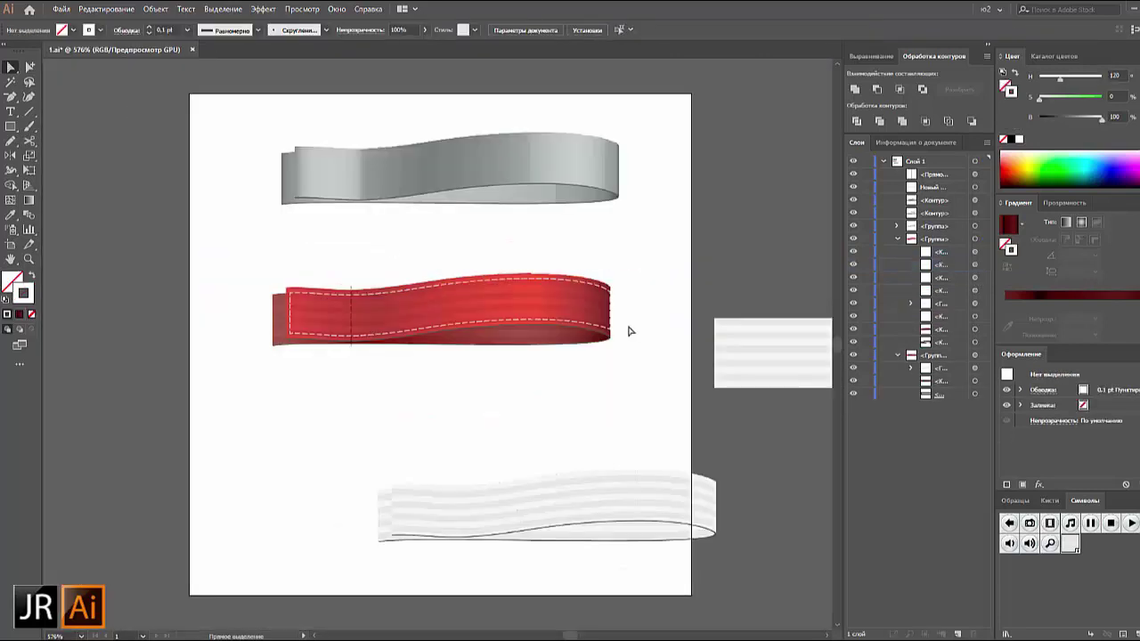
Add a grey dashed inward offset path on the ribbon's back face and remove the vertical dashed line
{"action": "left_click", "coordinate": [285, 343]}
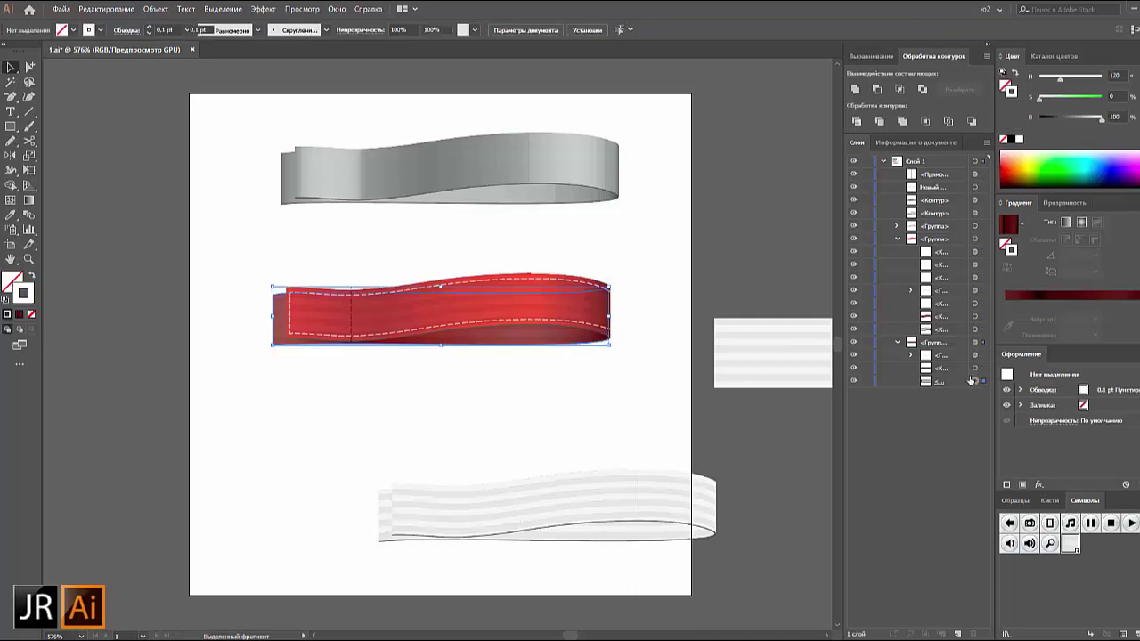
{"action": "left_click", "coordinate": [156, 9]}
{"action": "left_click", "coordinate": [409, 328]}
{"action": "key", "text": "Return"}
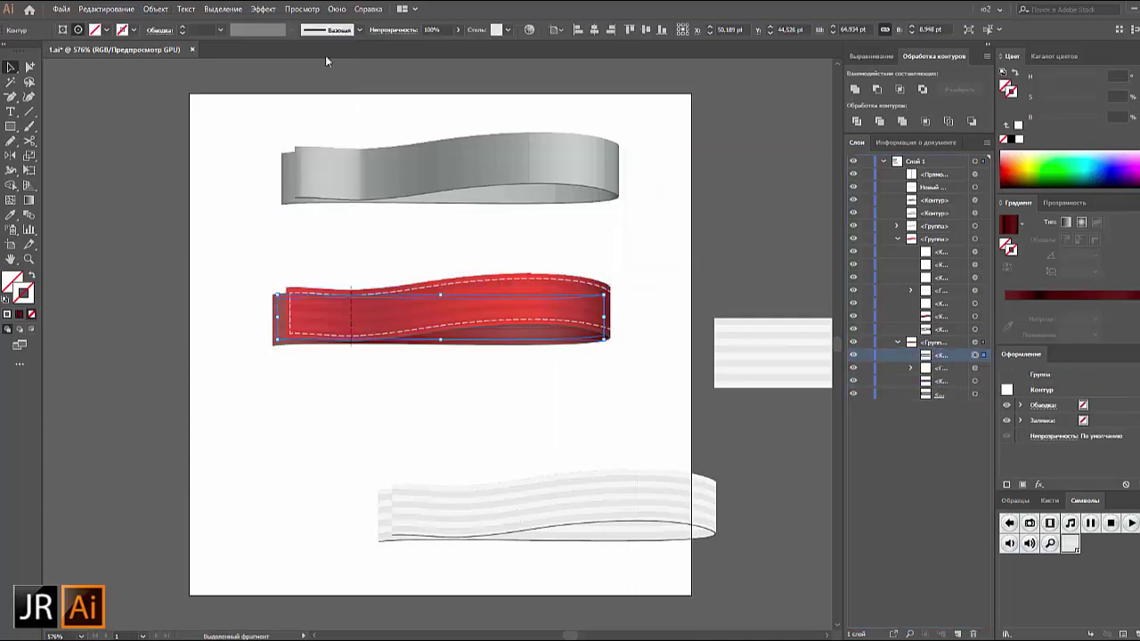
{"action": "left_click", "coordinate": [153, 31]}
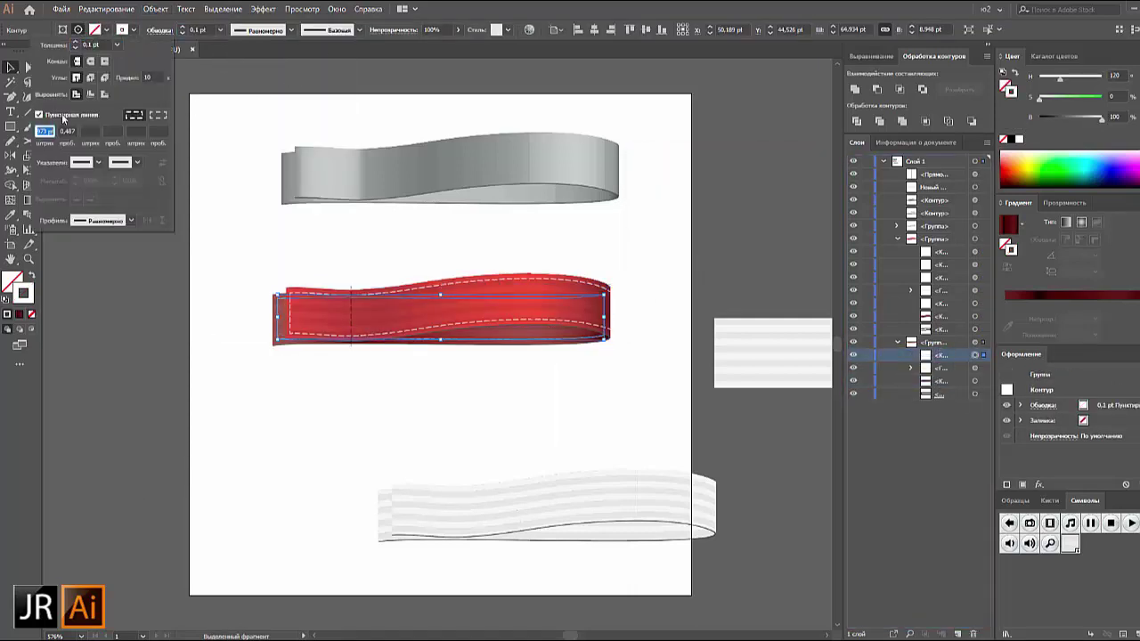
{"action": "left_click", "coordinate": [194, 121]}
{"action": "left_click_drag", "start_coordinate": [1110, 117], "coordinate": [1081, 117]}
{"action": "left_click", "coordinate": [742, 214]}
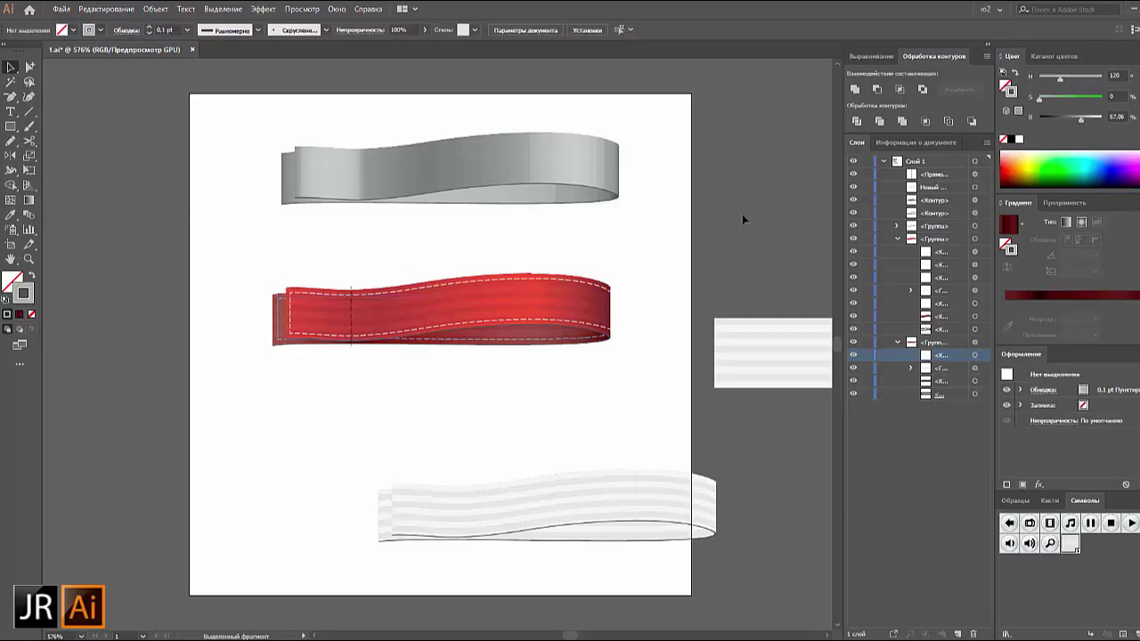
{"action": "key", "text": "ctrl+z"}
{"action": "left_click", "coordinate": [10, 127]}
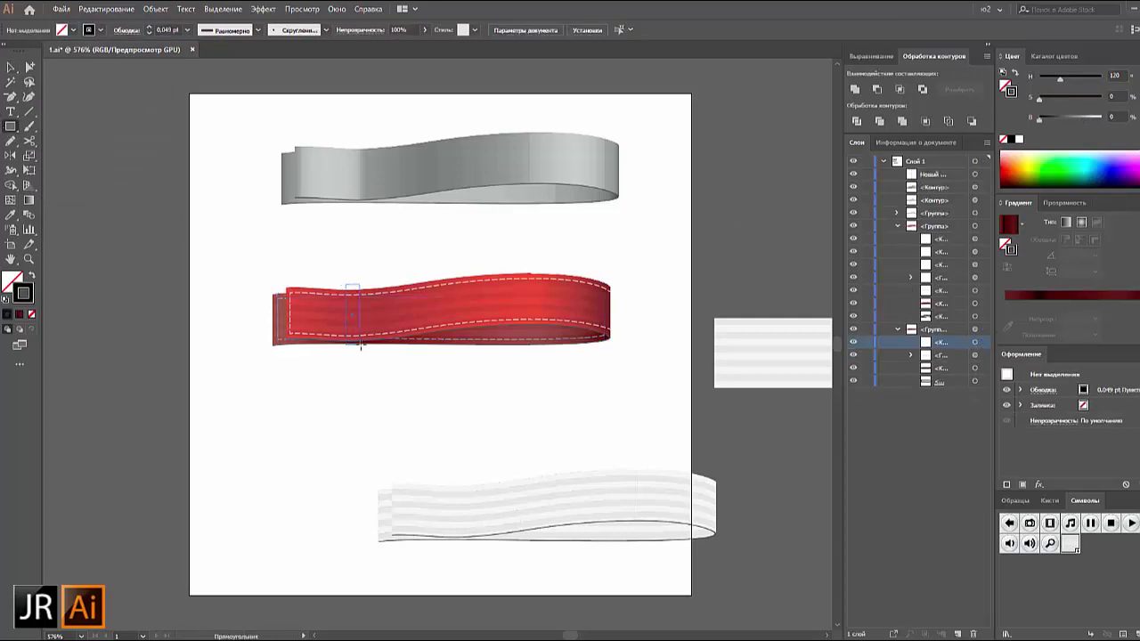
Draw a narrow rectangle across the red ribbon and fill it blue
{"action": "left_click_drag", "start_coordinate": [360, 346], "coordinate": [360, 347]}
{"action": "left_click", "coordinate": [30, 276]}
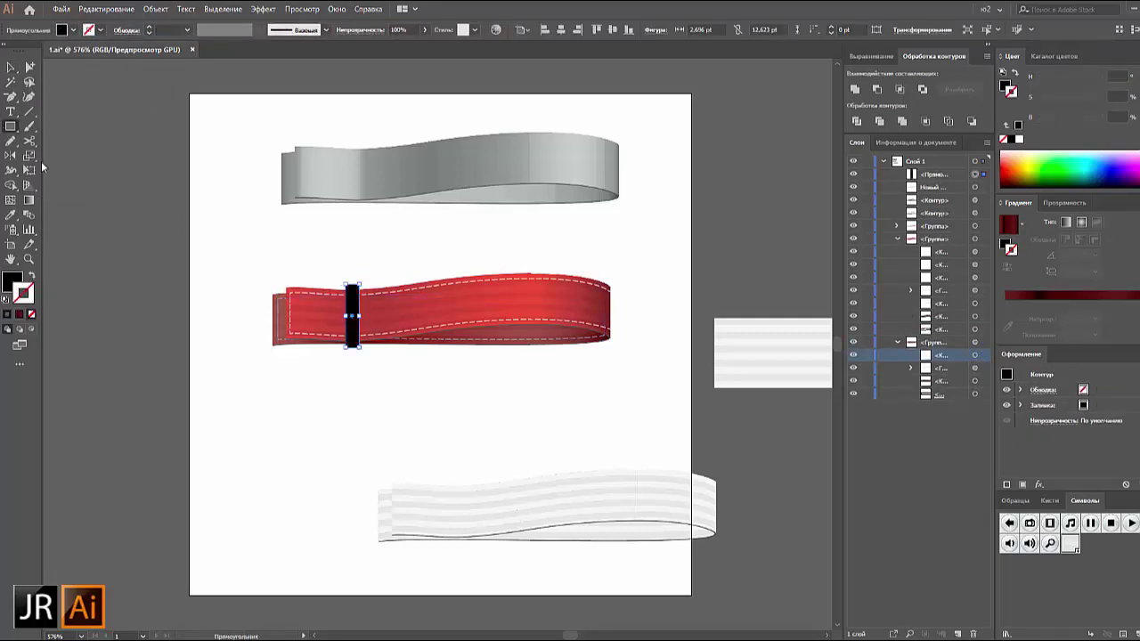
{"action": "left_click", "coordinate": [1105, 166]}
{"action": "left_click", "coordinate": [138, 156]}
Paste a grey copy of the blue rectangle in front and set its blend mode to Multiply
{"action": "key", "text": "ctrl+plus"}
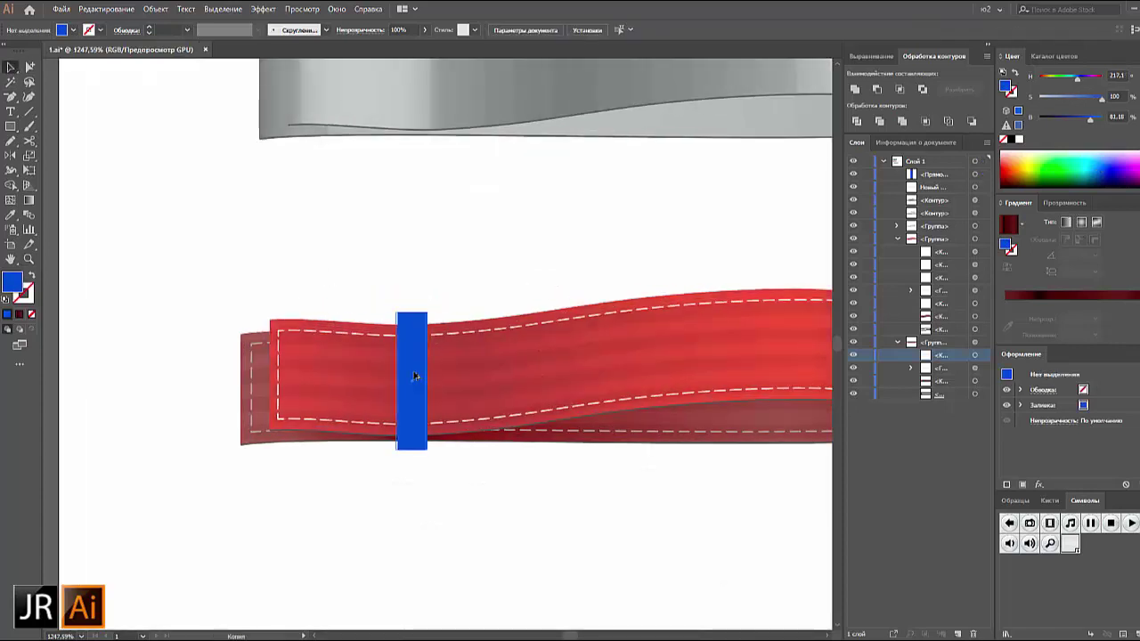
{"action": "key", "text": "ctrl+f"}
{"action": "left_click", "coordinate": [1047, 80]}
{"action": "left_click", "coordinate": [1065, 203]}
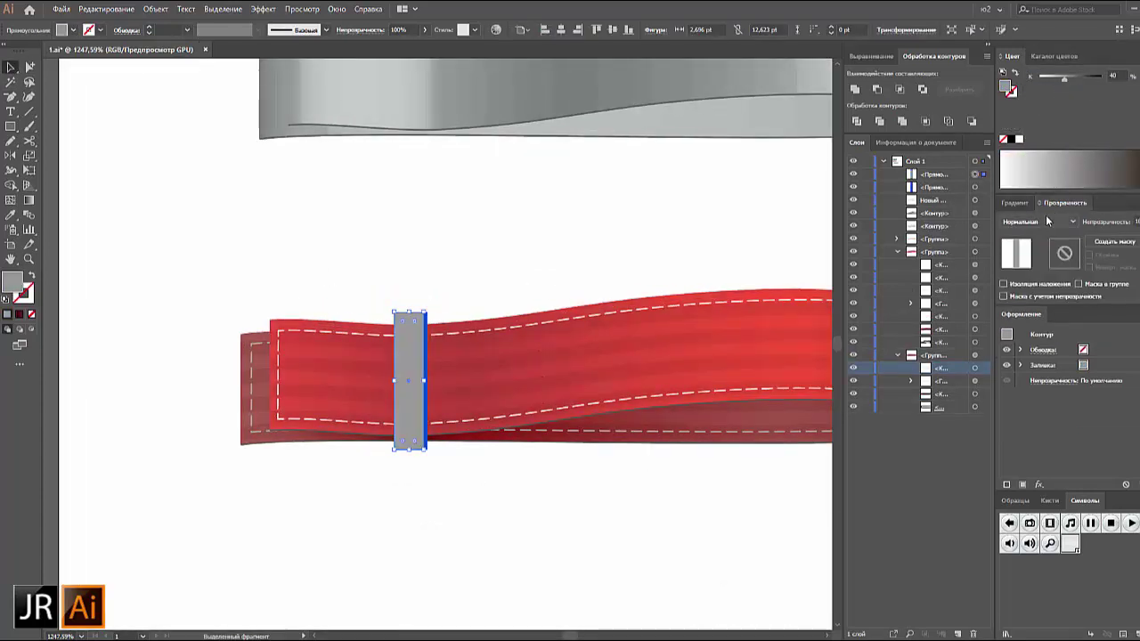
{"action": "left_click", "coordinate": [1037, 220]}
{"action": "left_click", "coordinate": [1033, 258]}
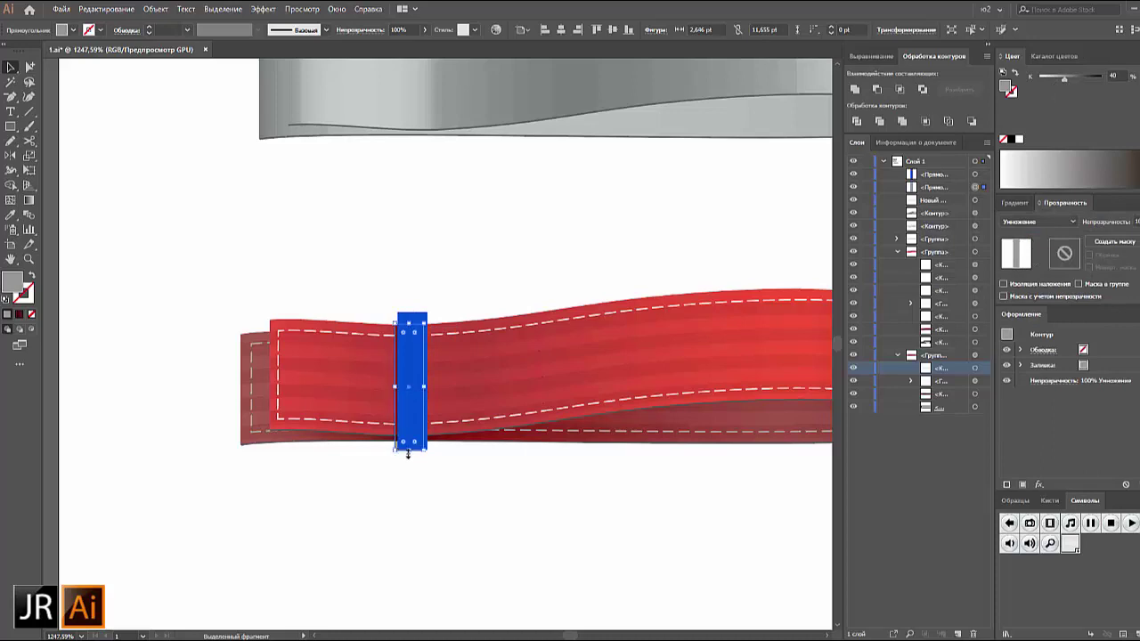
{"action": "left_click", "coordinate": [537, 491]}
{"action": "left_click", "coordinate": [410, 418]}
{"action": "left_click", "coordinate": [467, 488]}
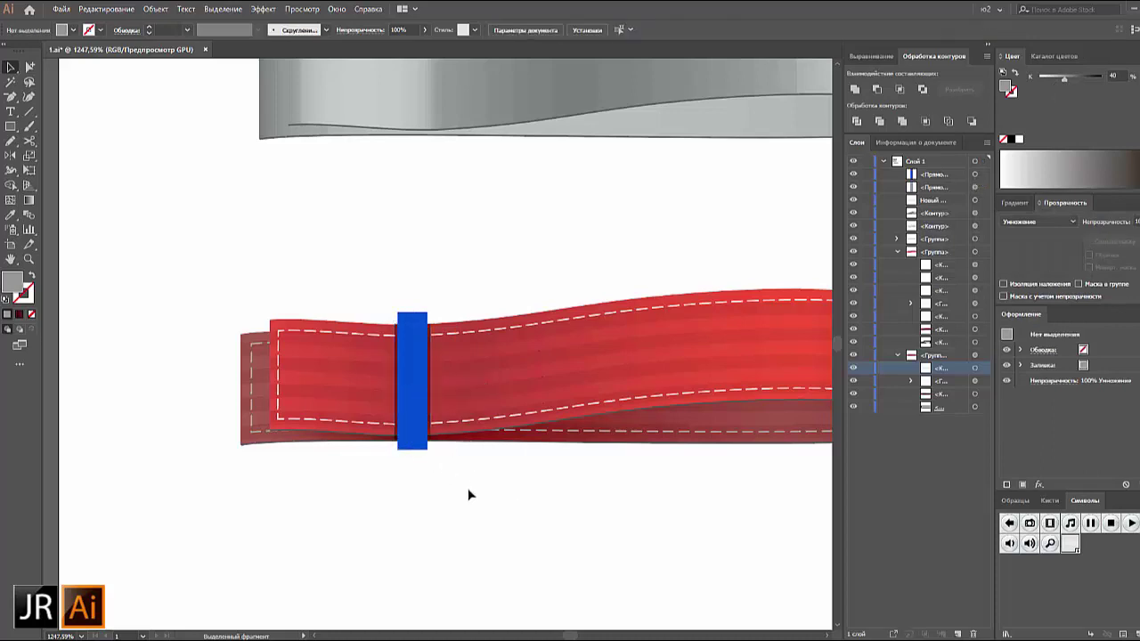
Fill the blue band with a three-stop gradient: lighter middle, darker blue ends
{"action": "left_click", "coordinate": [422, 444]}
{"action": "left_click", "coordinate": [1015, 202]}
{"action": "left_click", "coordinate": [1007, 223]}
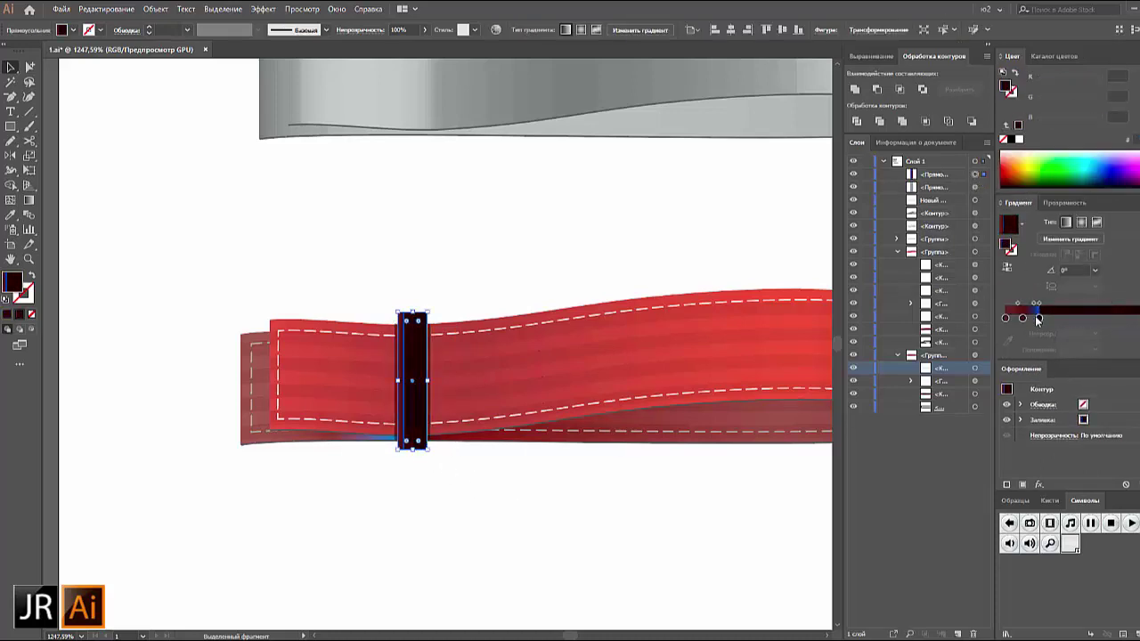
{"action": "key", "text": "ctrl+z"}
{"action": "key", "text": "ctrl+z"}
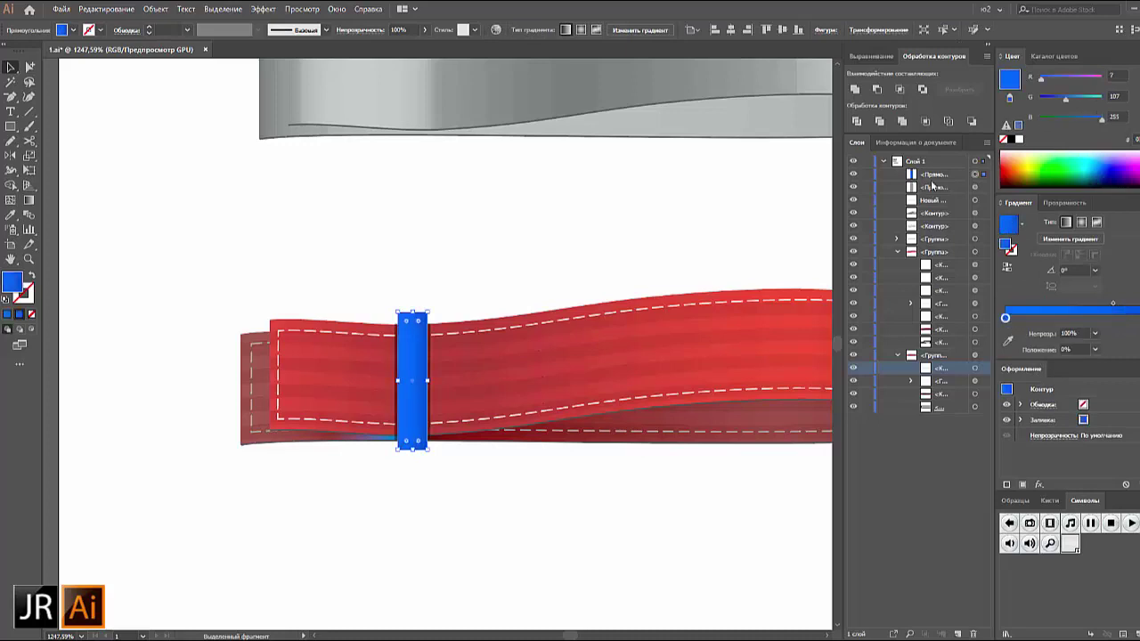
{"action": "key", "text": "g"}
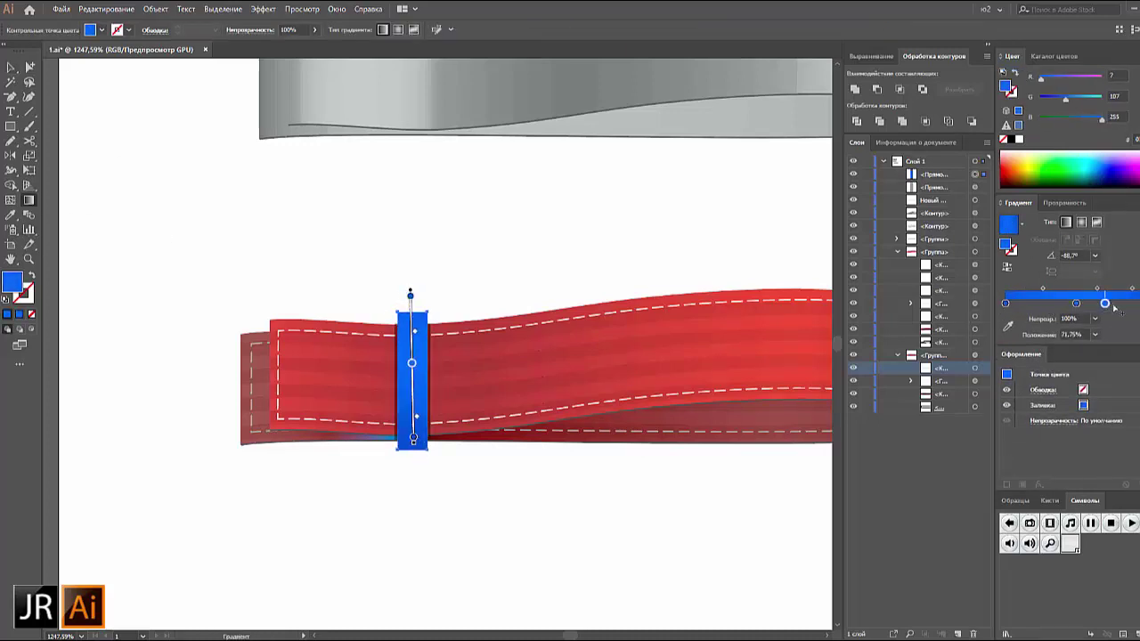
{"action": "left_click_drag", "start_coordinate": [1045, 303], "coordinate": [1075, 303]}
{"action": "left_click", "coordinate": [1077, 303]}
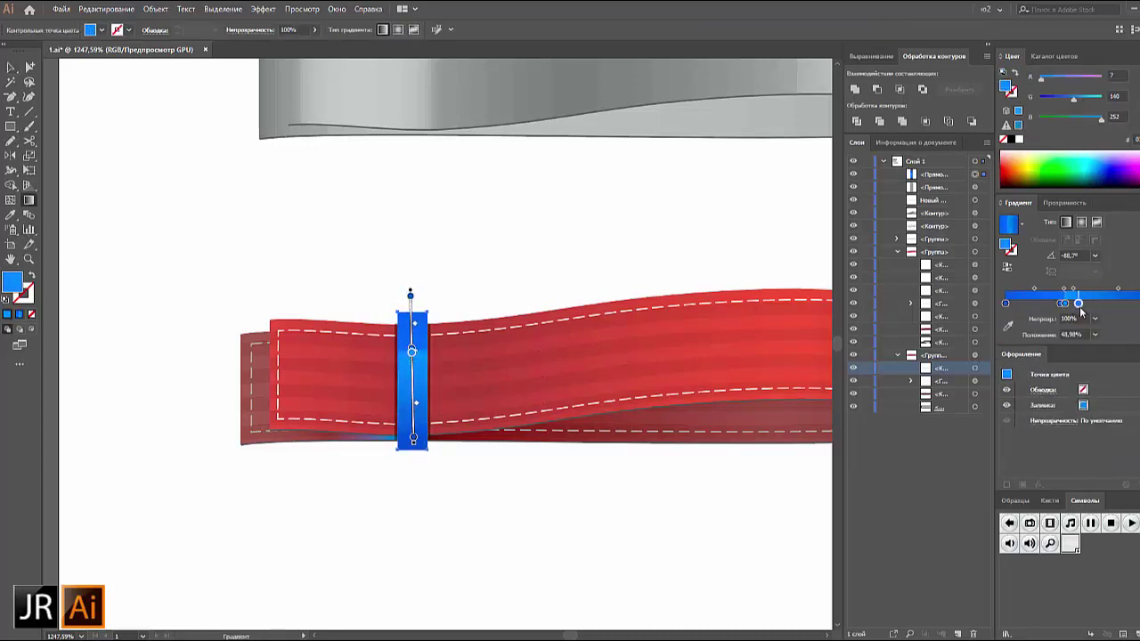
{"action": "left_click", "coordinate": [1006, 303]}
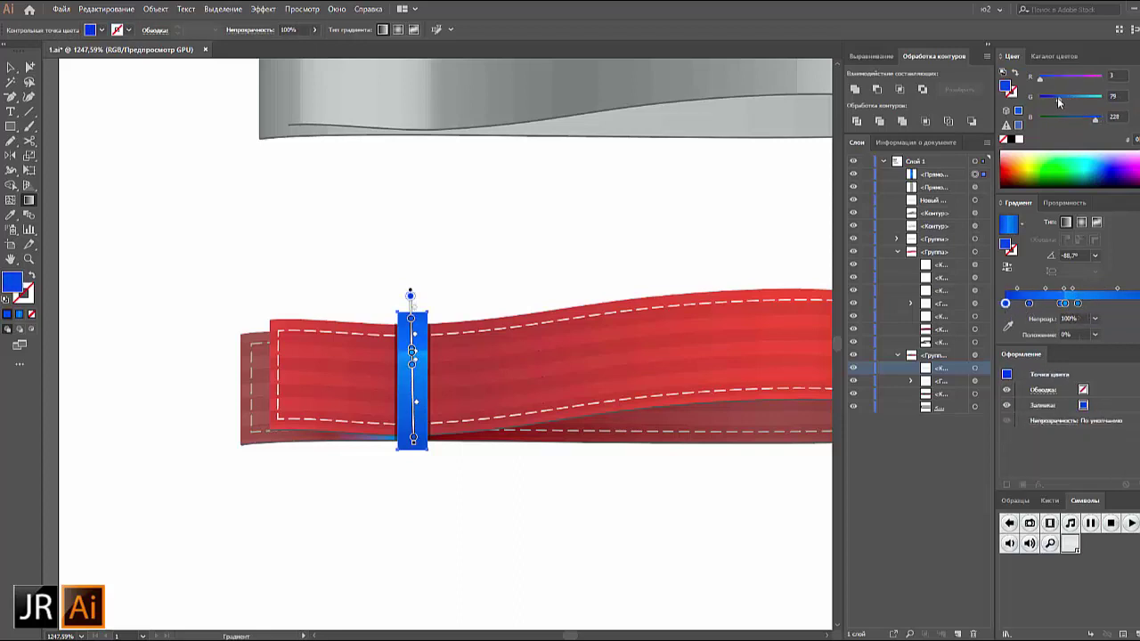
{"action": "key", "text": "ctrl+0"}
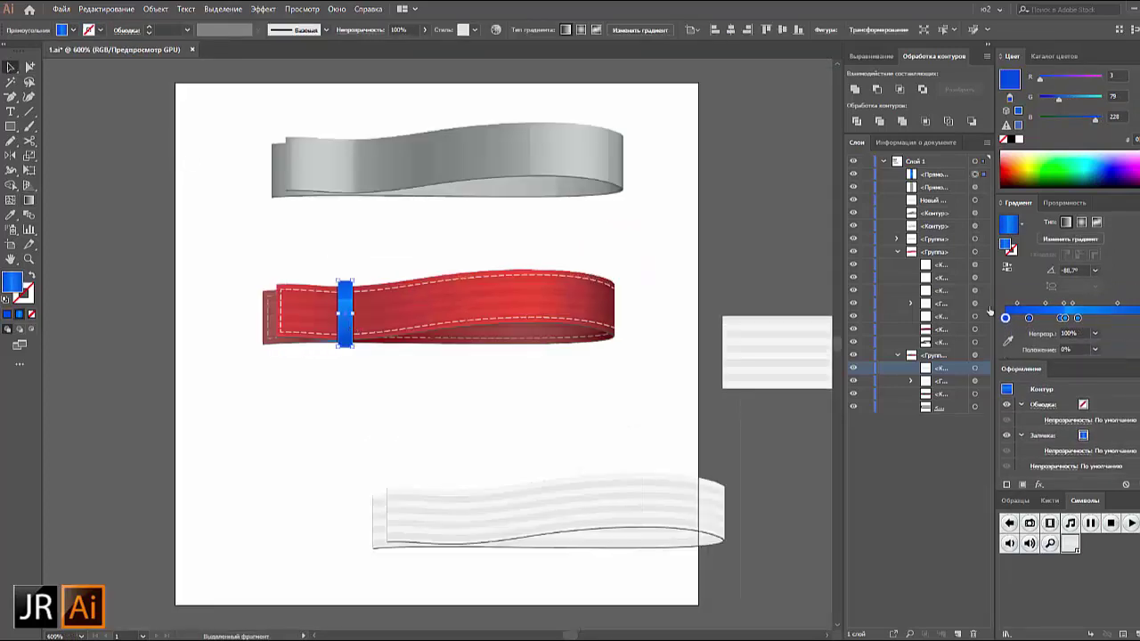
{"action": "left_click", "coordinate": [619, 406]}
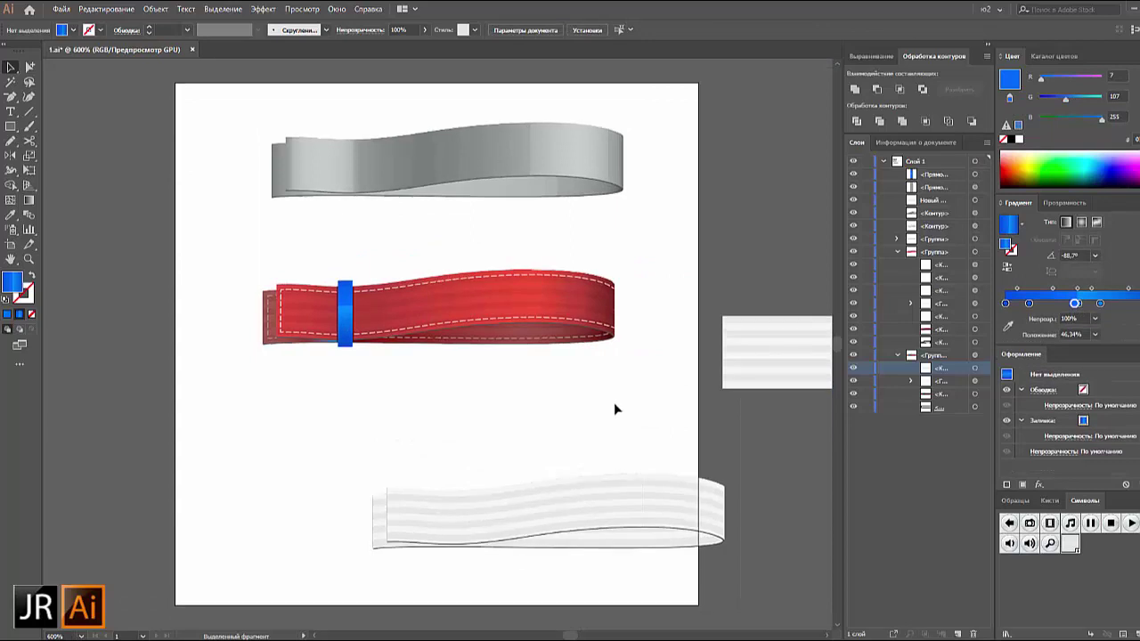
Paste 'Have a nice day' along the red ribbon's edge path and slide it toward the right end
{"action": "key", "text": "t"}
{"action": "left_click", "coordinate": [476, 396]}
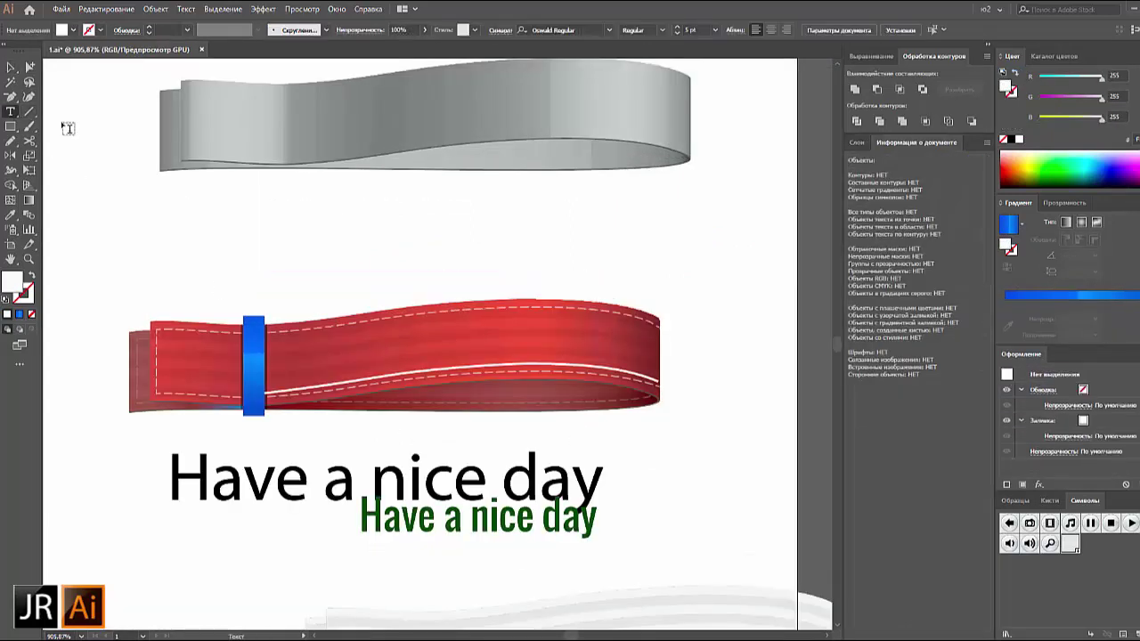
{"action": "left_click_drag", "start_coordinate": [10, 111], "coordinate": [71, 140]}
{"action": "left_click", "coordinate": [285, 388]}
{"action": "key", "text": "ctrl+v"}
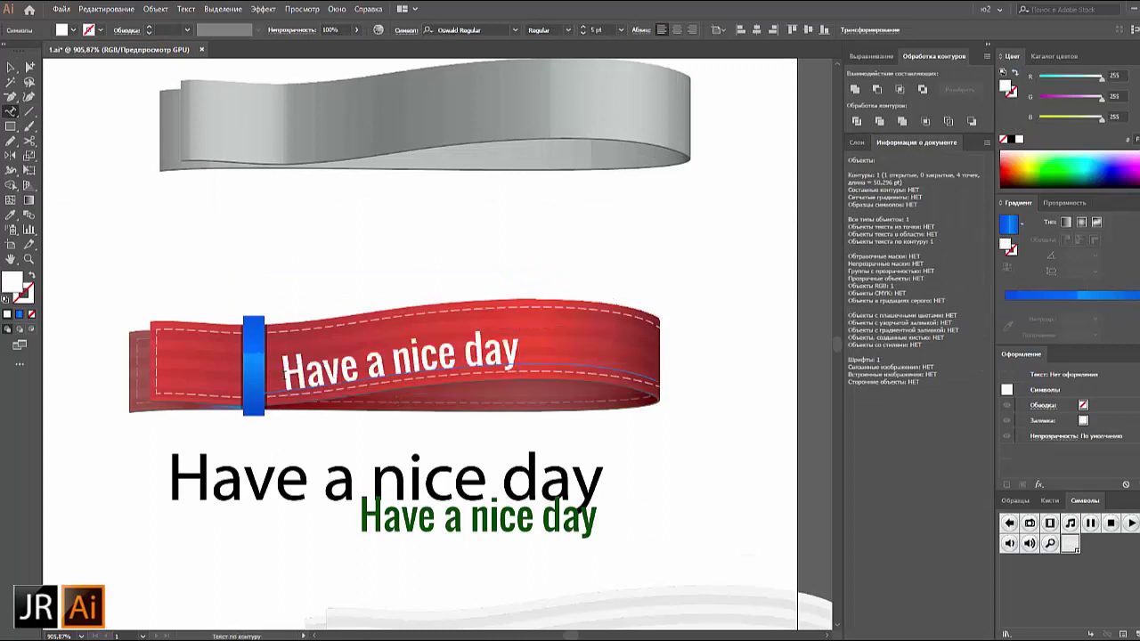
{"action": "left_click_drag", "start_coordinate": [414, 338], "coordinate": [485, 416]}
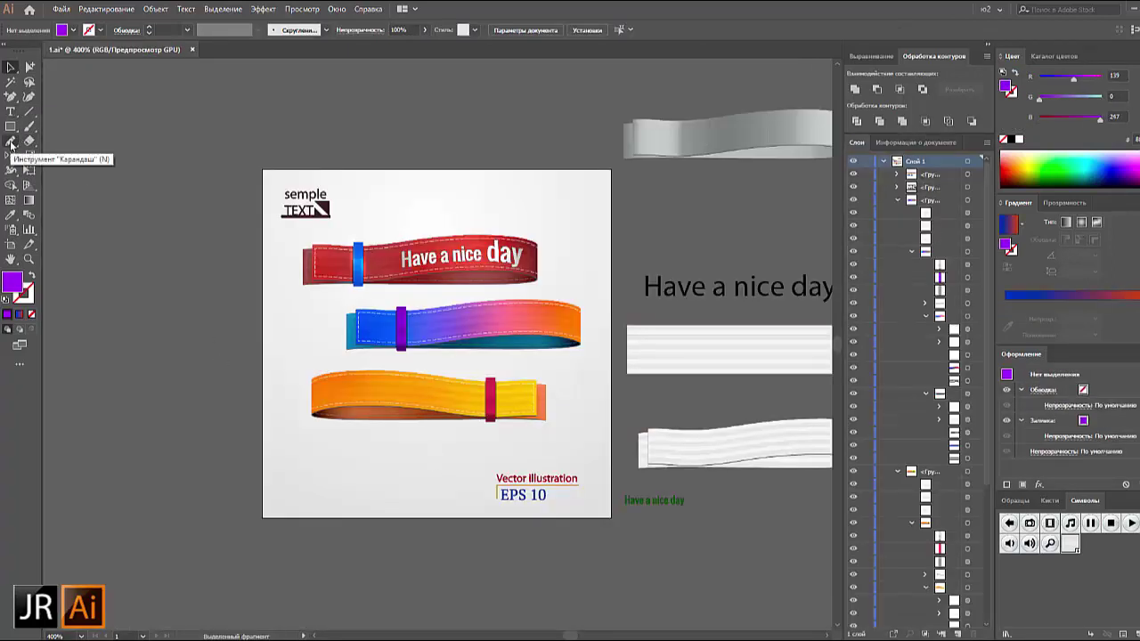
{"action": "left_click", "coordinate": [11, 142]}
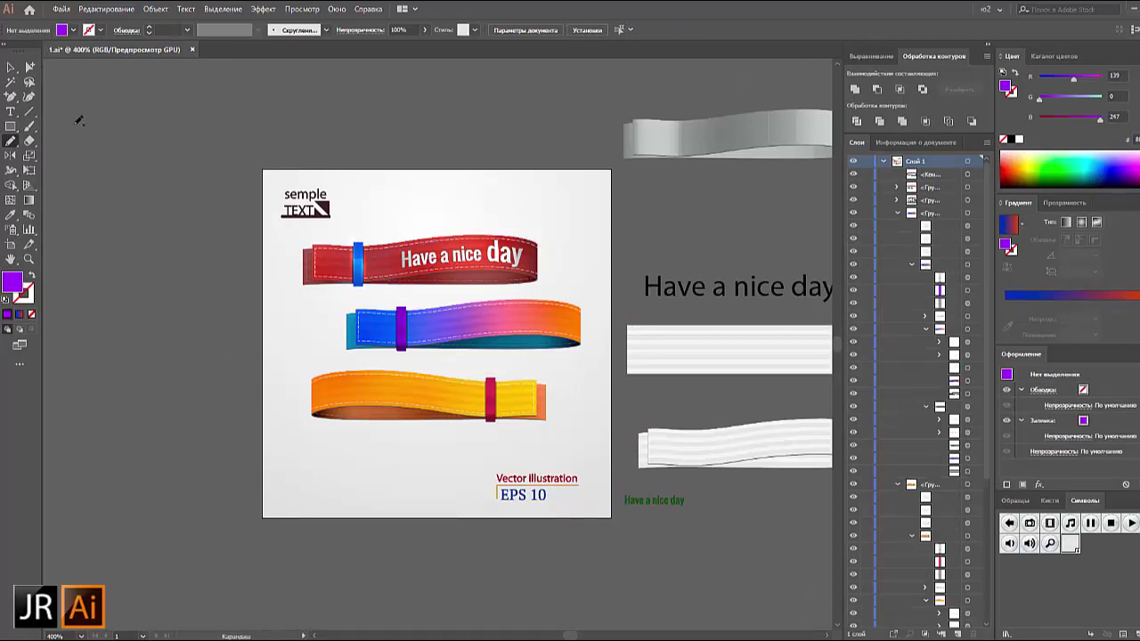
Turn the drawn white shape into a gradient mesh and move it onto the red ribbon
{"action": "left_click", "coordinate": [11, 67]}
{"action": "left_click", "coordinate": [563, 261]}
{"action": "left_click", "coordinate": [1019, 140]}
{"action": "left_click", "coordinate": [500, 271]}
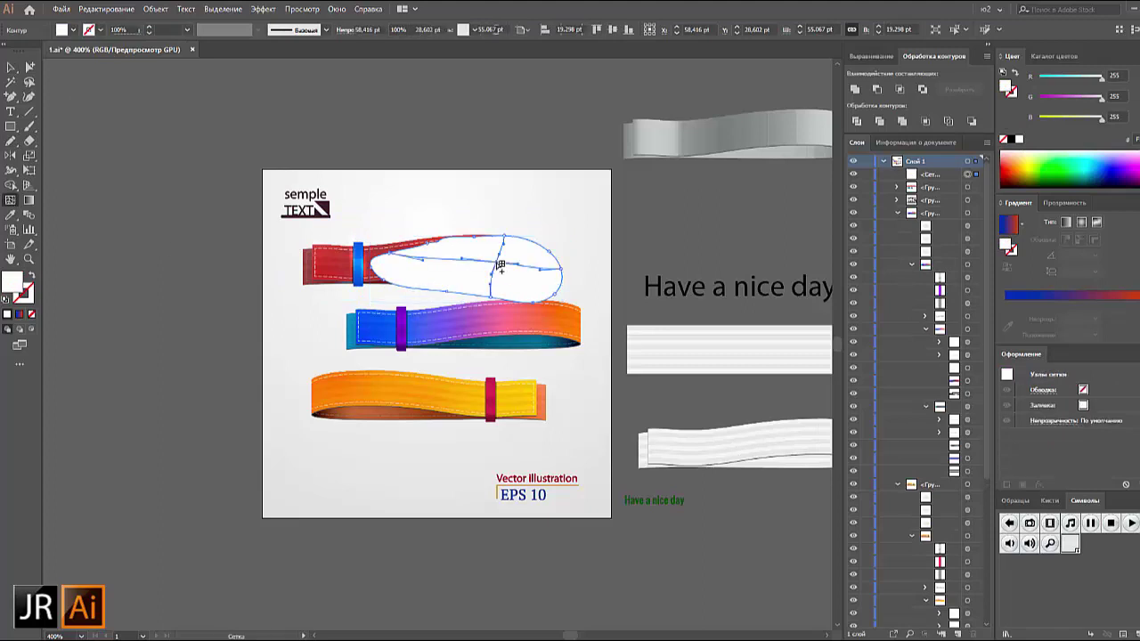
{"action": "left_click", "coordinate": [1129, 55]}
{"action": "left_click", "coordinate": [1082, 71]}
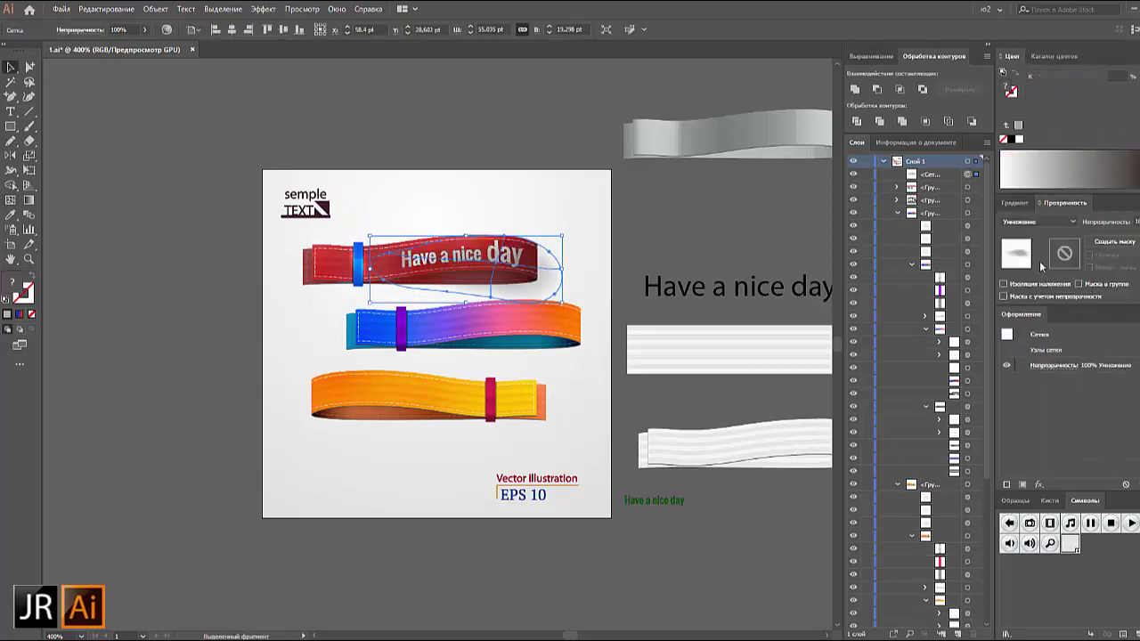
{"action": "left_click", "coordinate": [657, 252]}
{"action": "left_click", "coordinate": [570, 312]}
{"action": "left_click_drag", "start_coordinate": [566, 321], "coordinate": [540, 276]}
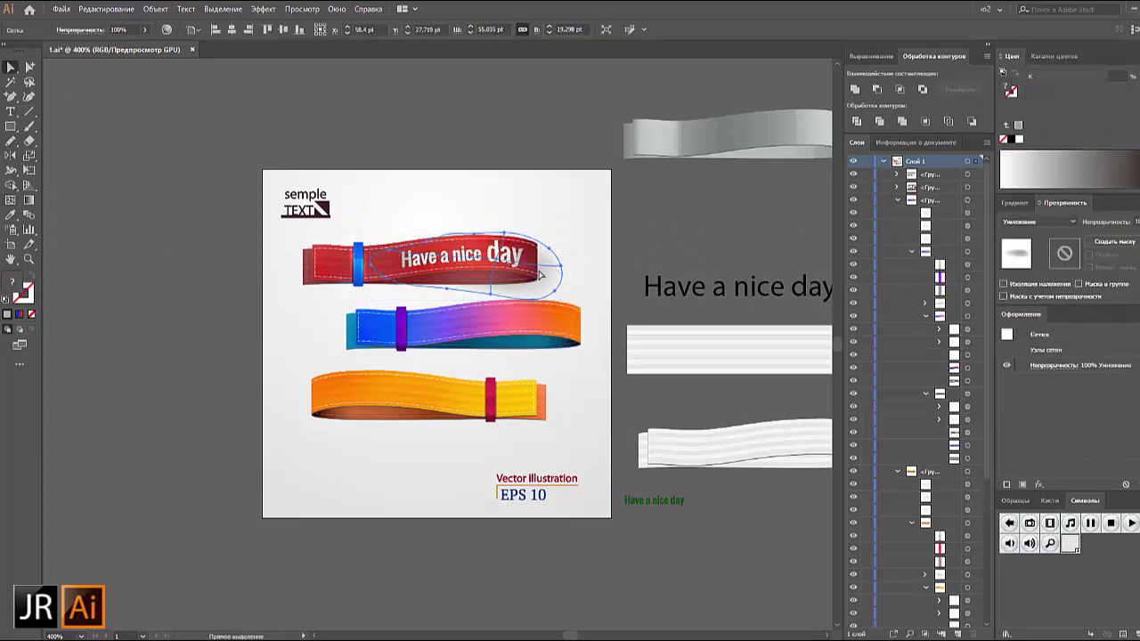
Reflect the mesh shading across the vertical axis and place it at the ribbon's left end
{"action": "key", "text": "v"}
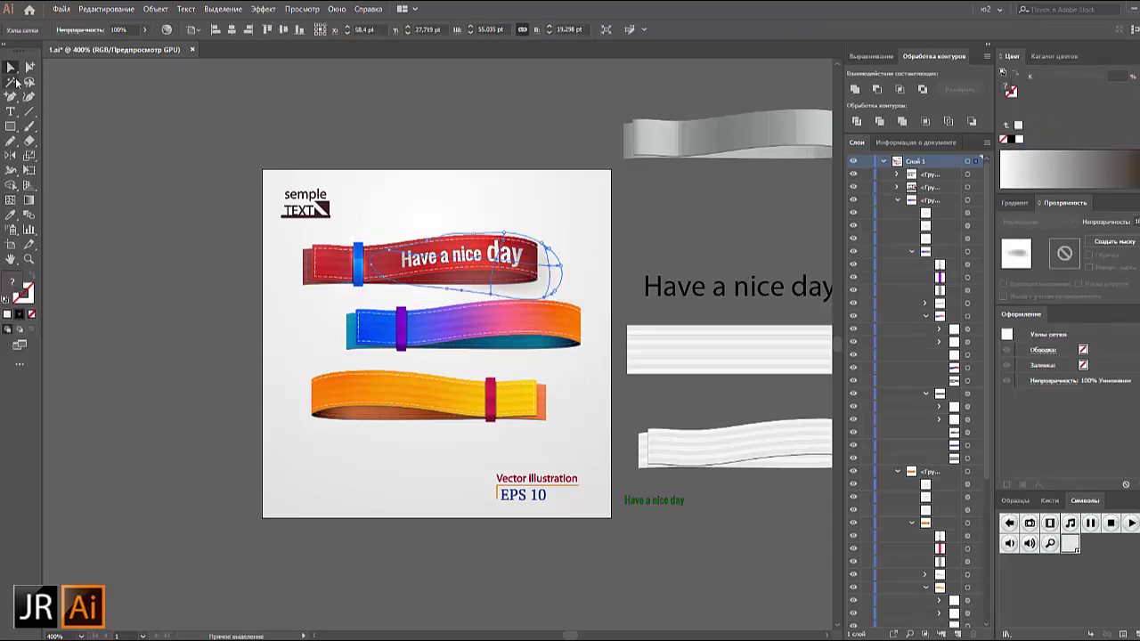
{"action": "left_click", "coordinate": [424, 278]}
{"action": "left_click", "coordinate": [424, 278]}
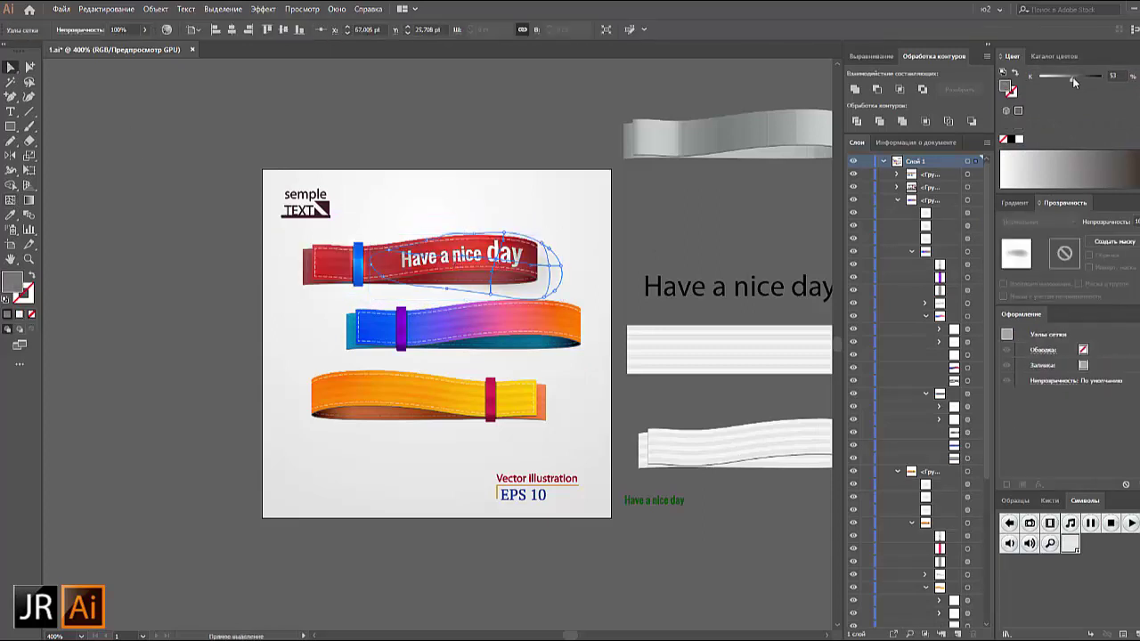
{"action": "left_click", "coordinate": [625, 297]}
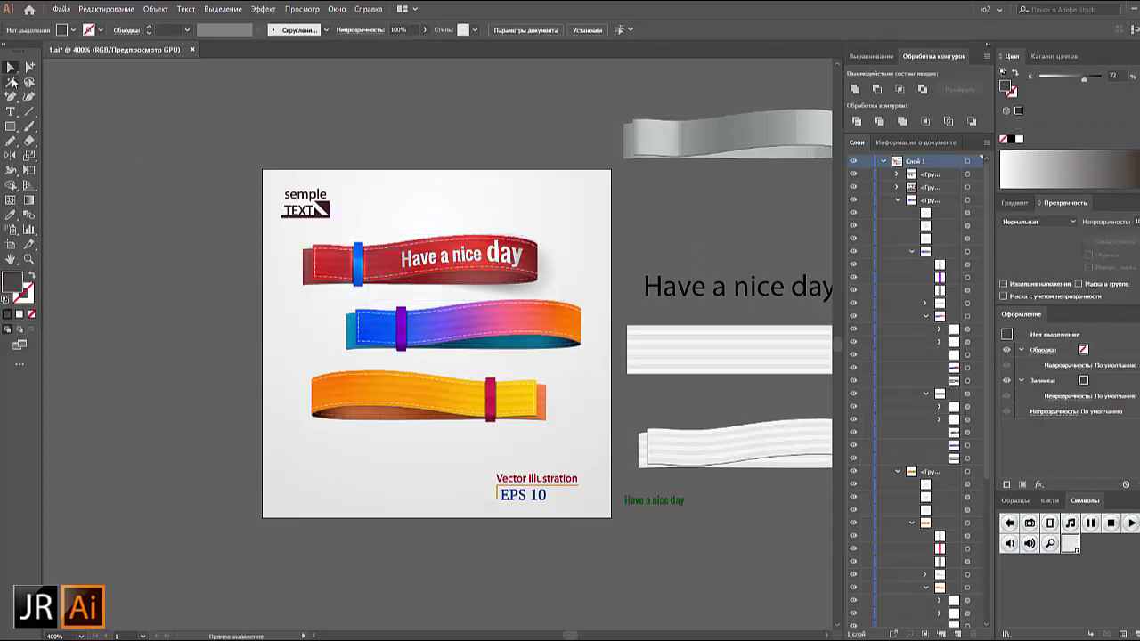
{"action": "left_click", "coordinate": [368, 279]}
{"action": "right_click", "coordinate": [311, 249]}
{"action": "left_click", "coordinate": [522, 342]}
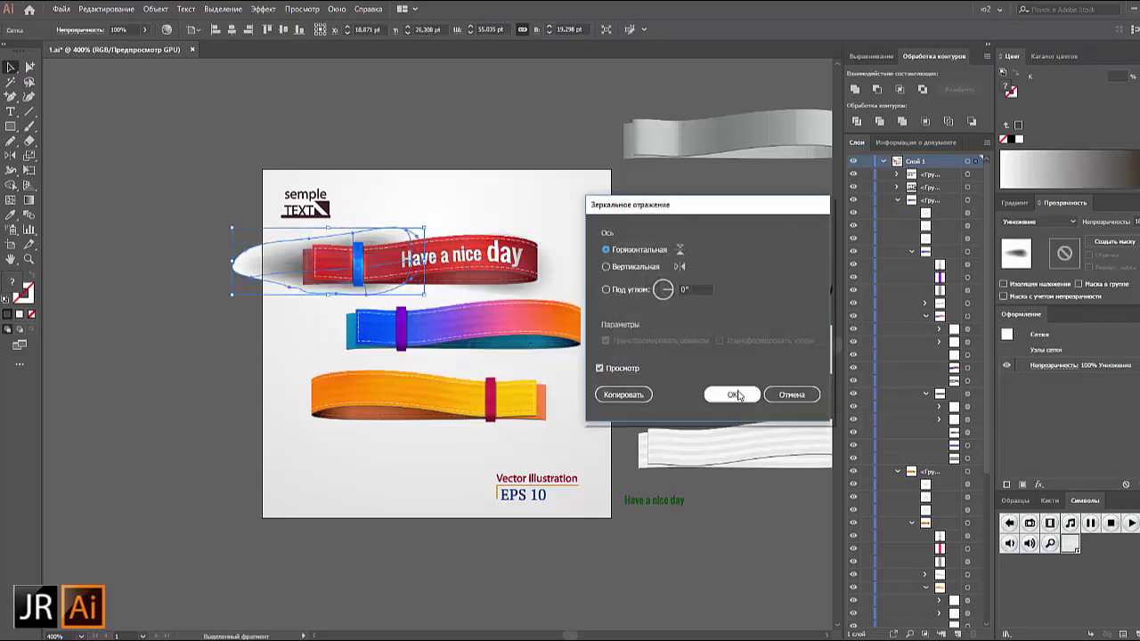
{"action": "left_click", "coordinate": [609, 267]}
{"action": "left_click", "coordinate": [732, 393]}
{"action": "left_click_drag", "start_coordinate": [293, 292], "coordinate": [284, 309]}
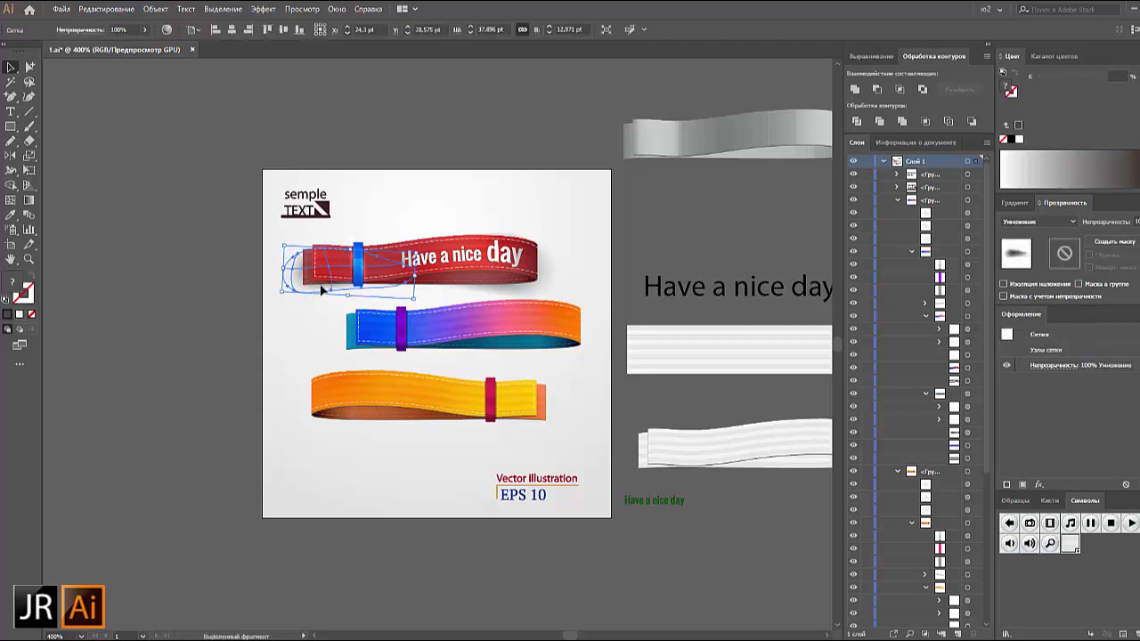
Adjust a mesh point on the right-end shading and mirror the orange ribbon
{"action": "left_click", "coordinate": [499, 269]}
{"action": "left_click", "coordinate": [499, 269]}
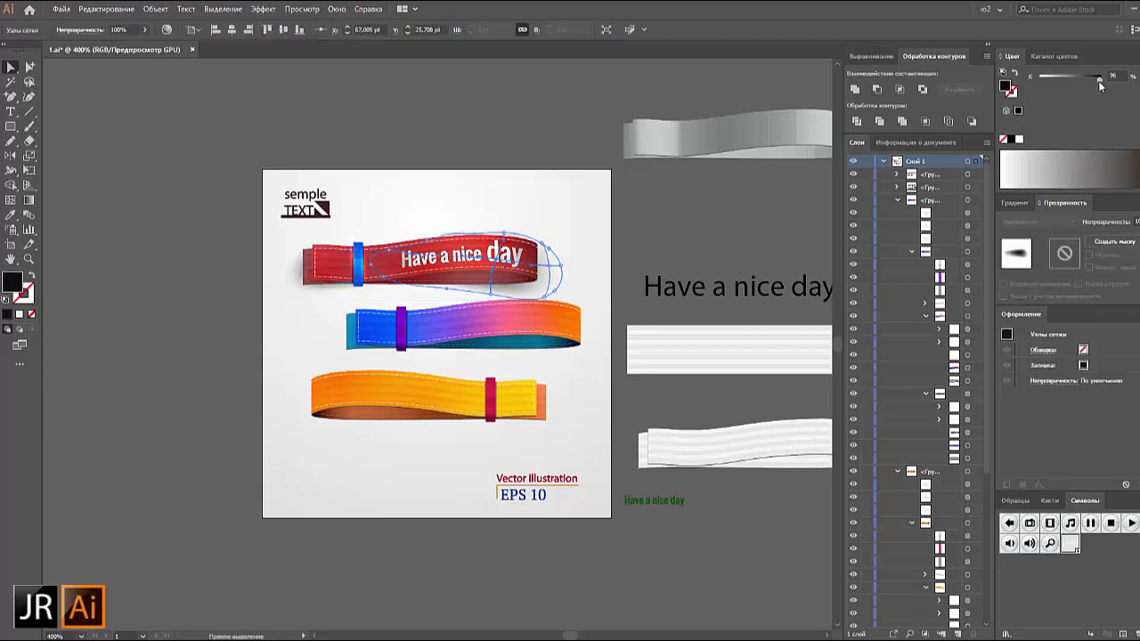
{"action": "left_click", "coordinate": [717, 230]}
{"action": "left_click", "coordinate": [419, 267]}
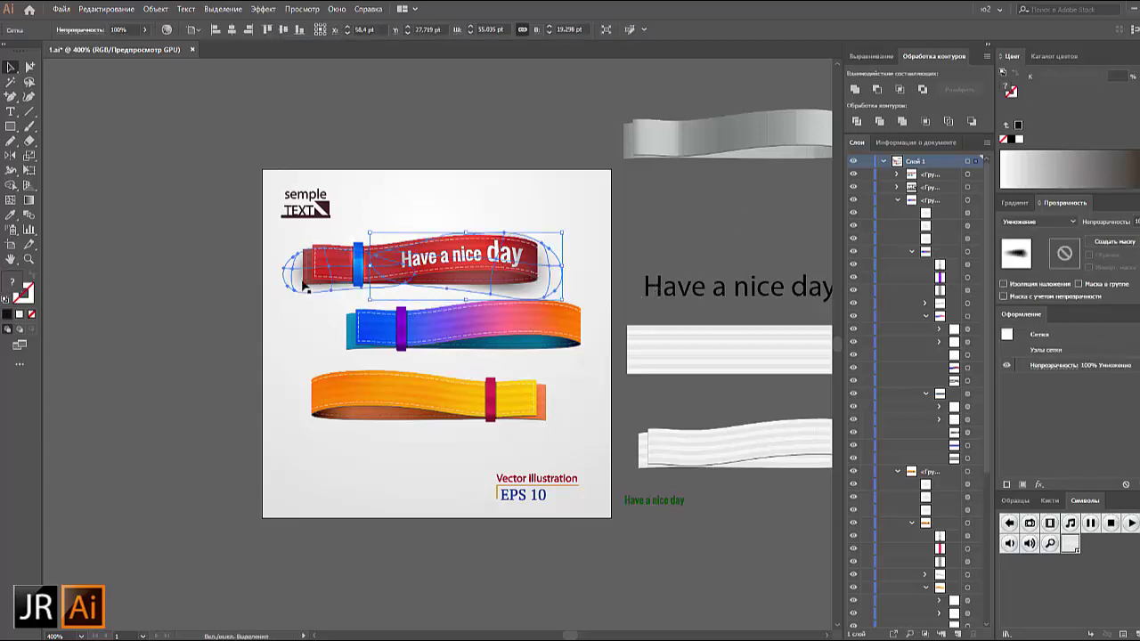
{"action": "left_click", "coordinate": [568, 329]}
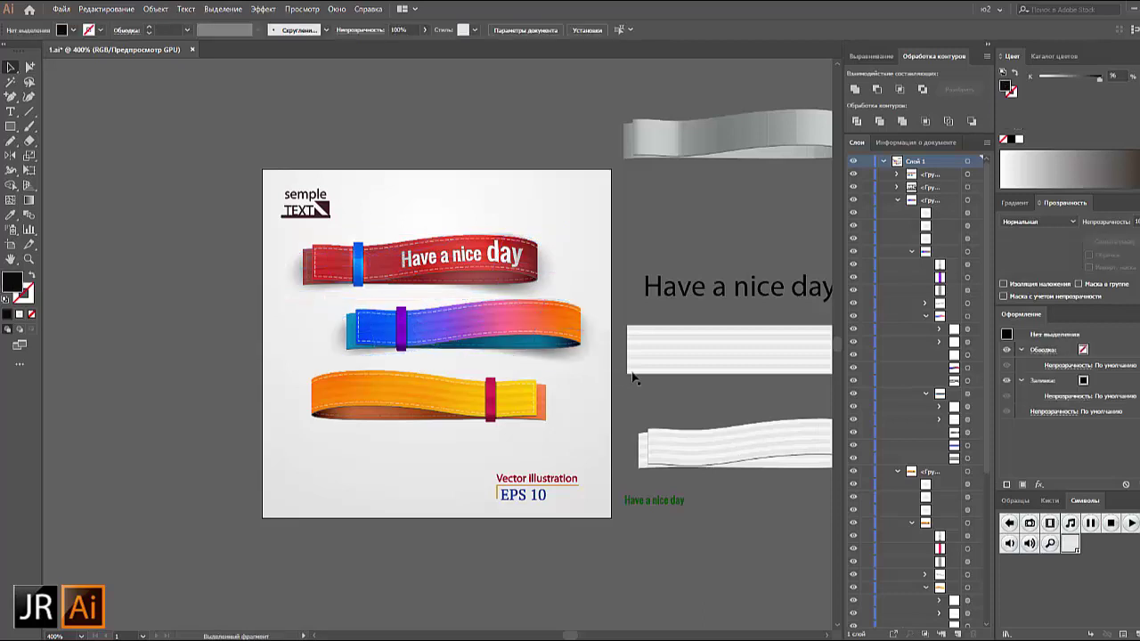
{"action": "left_click", "coordinate": [535, 392]}
{"action": "right_click", "coordinate": [593, 366]}
{"action": "left_click", "coordinate": [758, 609]}
{"action": "left_click", "coordinate": [724, 397]}
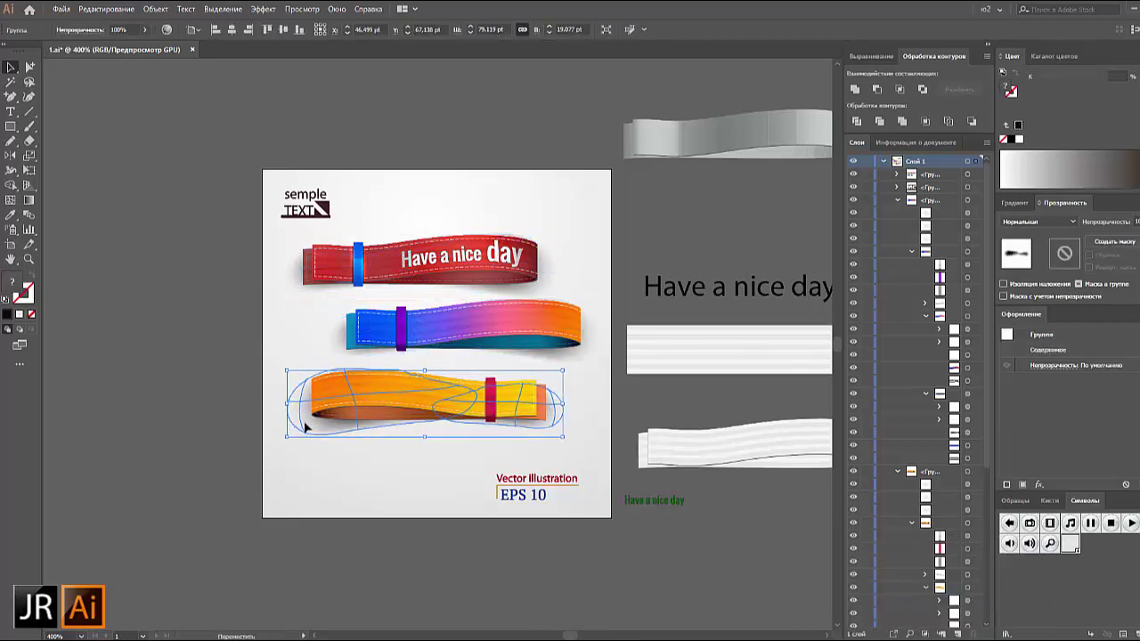
{"action": "left_click", "coordinate": [651, 563]}
Lock the background rectangle and slightly enlarge the Vector illustration caption
{"action": "left_click", "coordinate": [356, 499]}
{"action": "key", "text": "ctrl+2"}
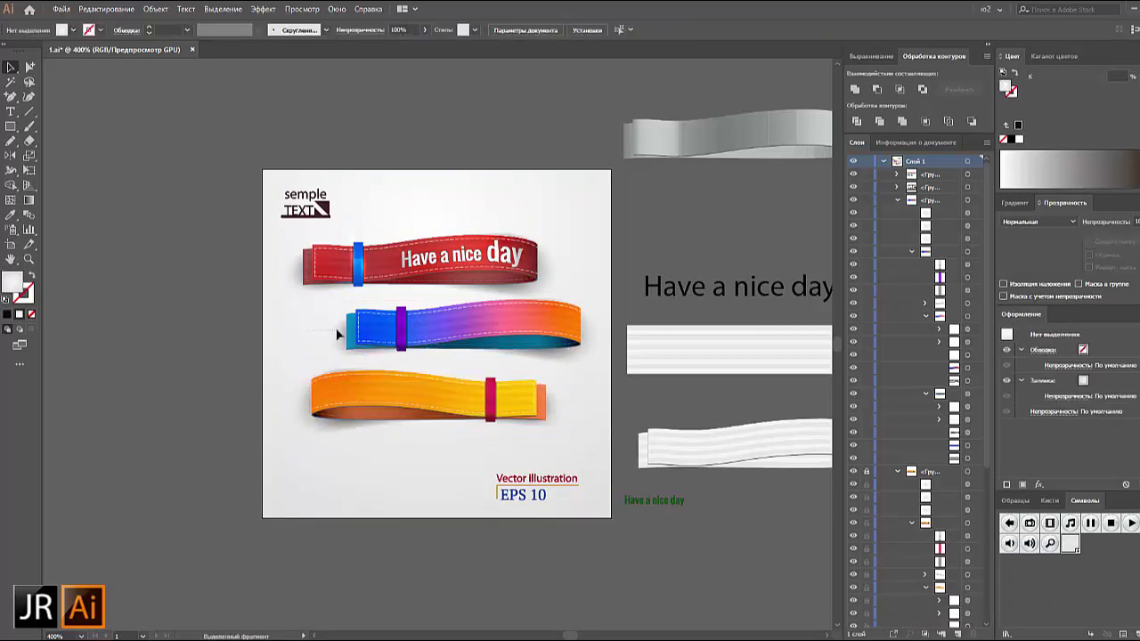
{"action": "left_click", "coordinate": [576, 491]}
{"action": "left_click_drag", "start_coordinate": [579, 499], "coordinate": [587, 497]}
{"action": "left_click", "coordinate": [590, 552]}
Select the semple TEXT label and switch its colour sliders to HSB
{"action": "left_click", "coordinate": [331, 221]}
{"action": "left_click", "coordinate": [1133, 55]}
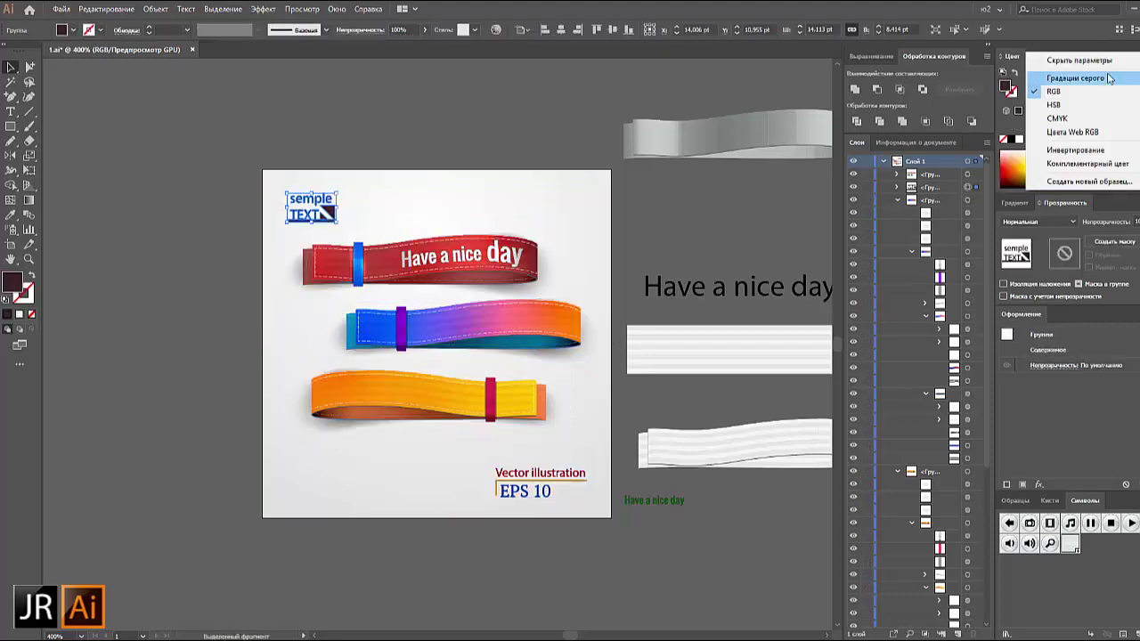
{"action": "left_click", "coordinate": [1072, 100]}
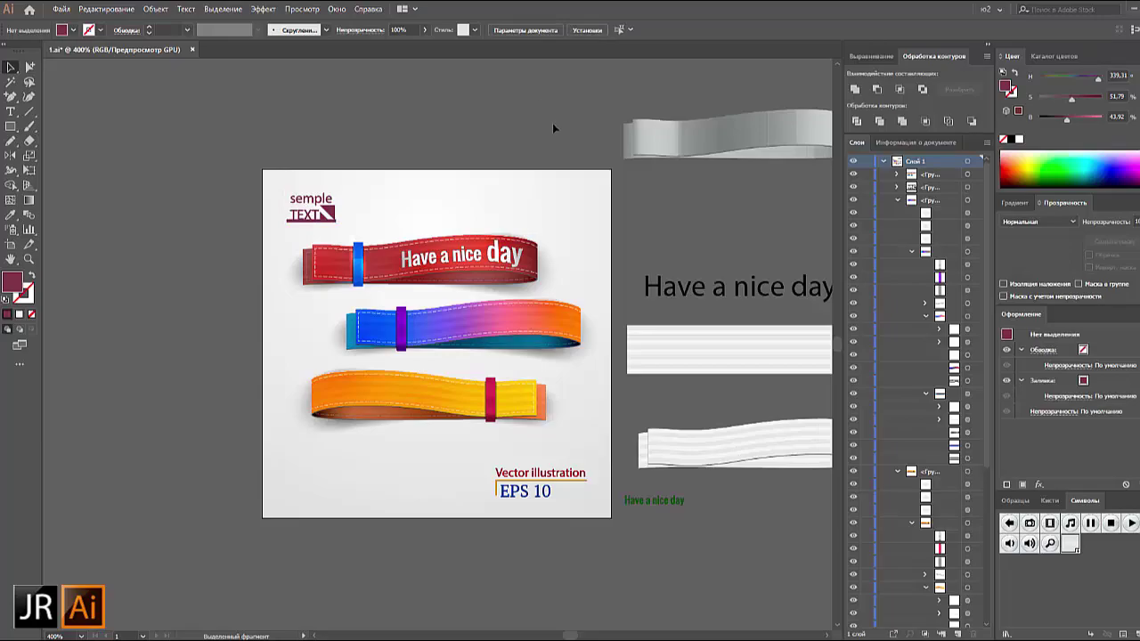